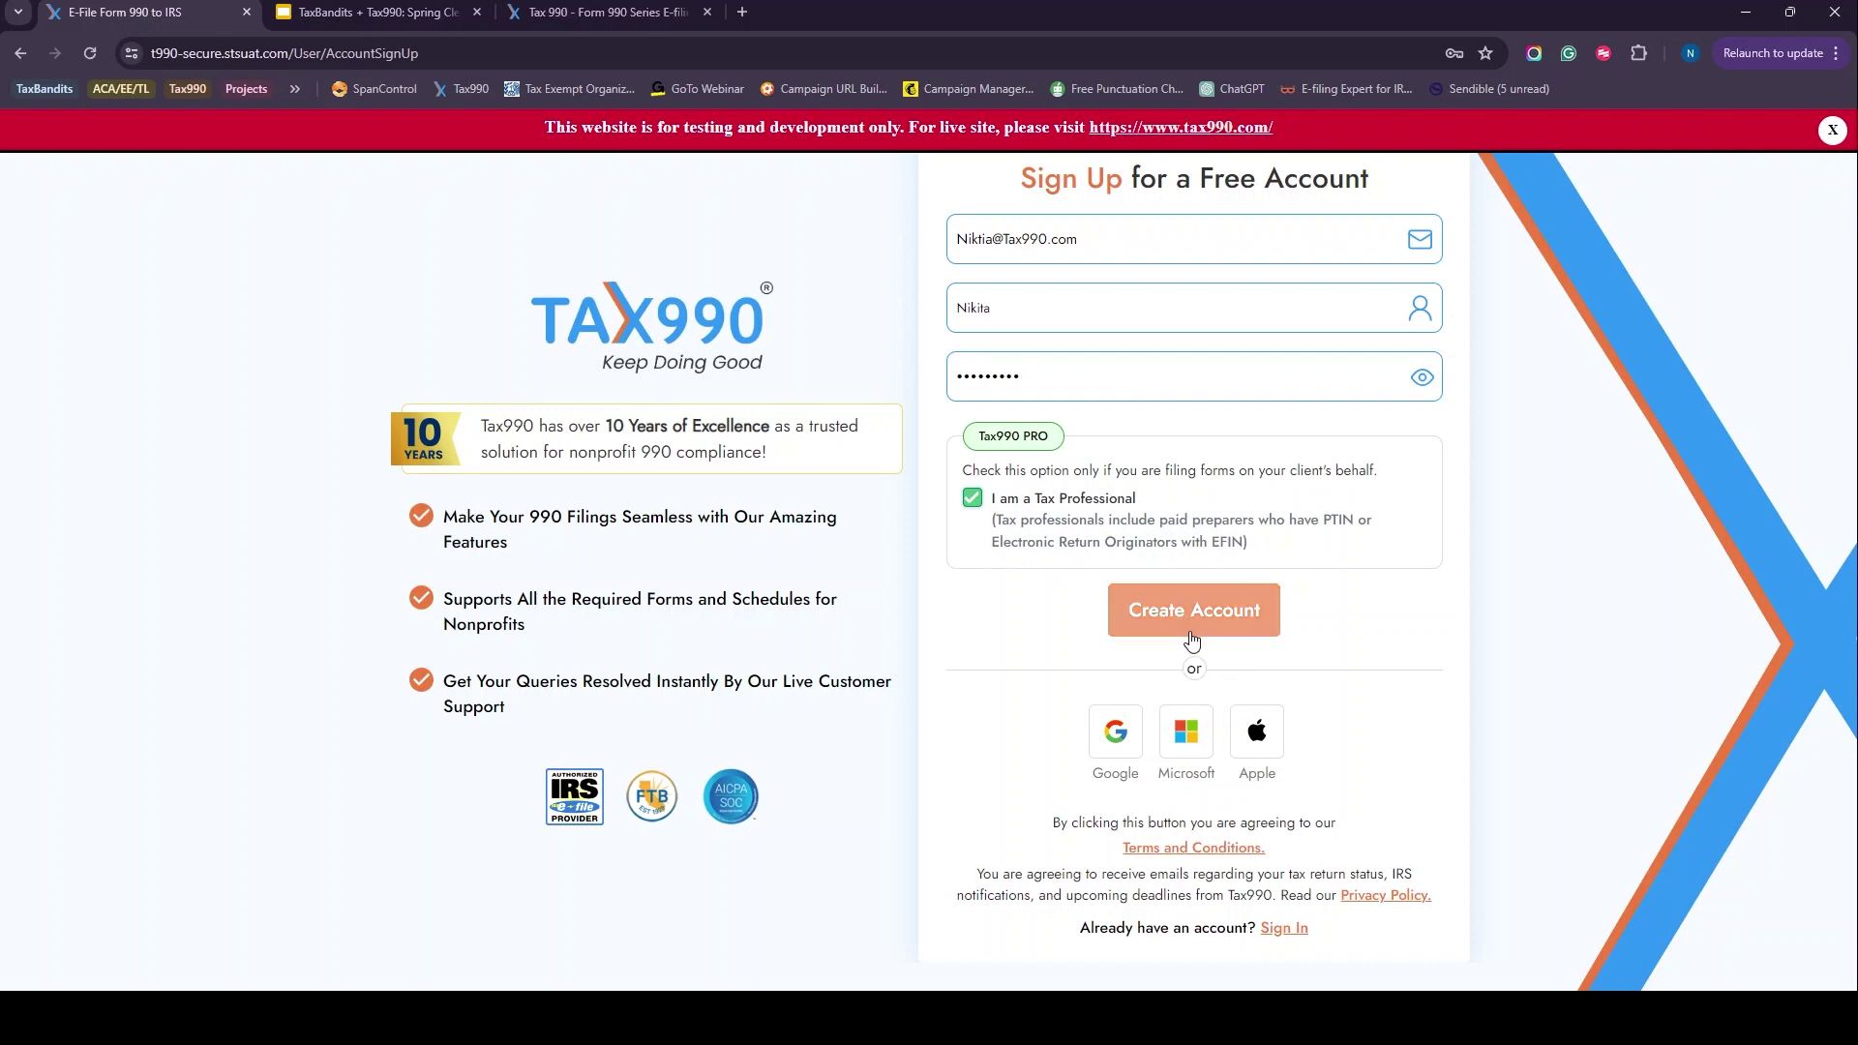
Step: Create the free account as a tax professional and review the Tax Professional Details form
click(1191, 629)
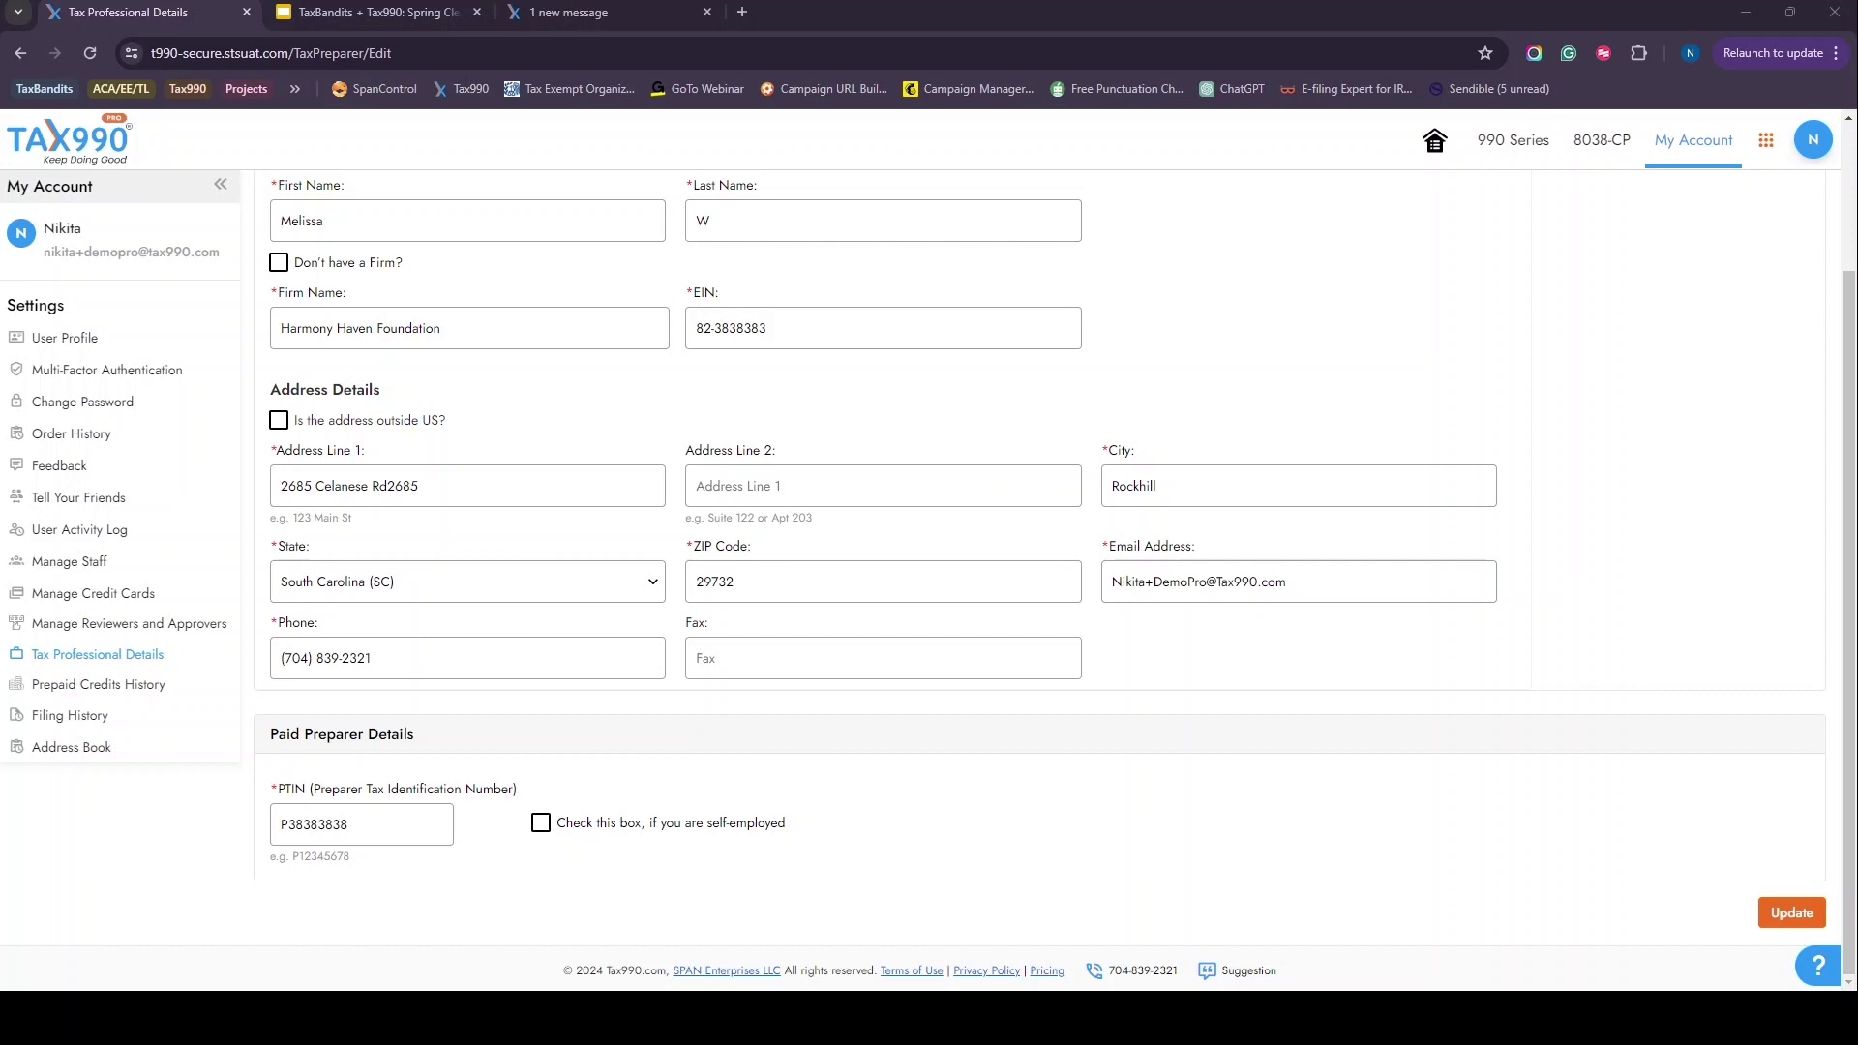
scroll(1035, 581, up, 2)
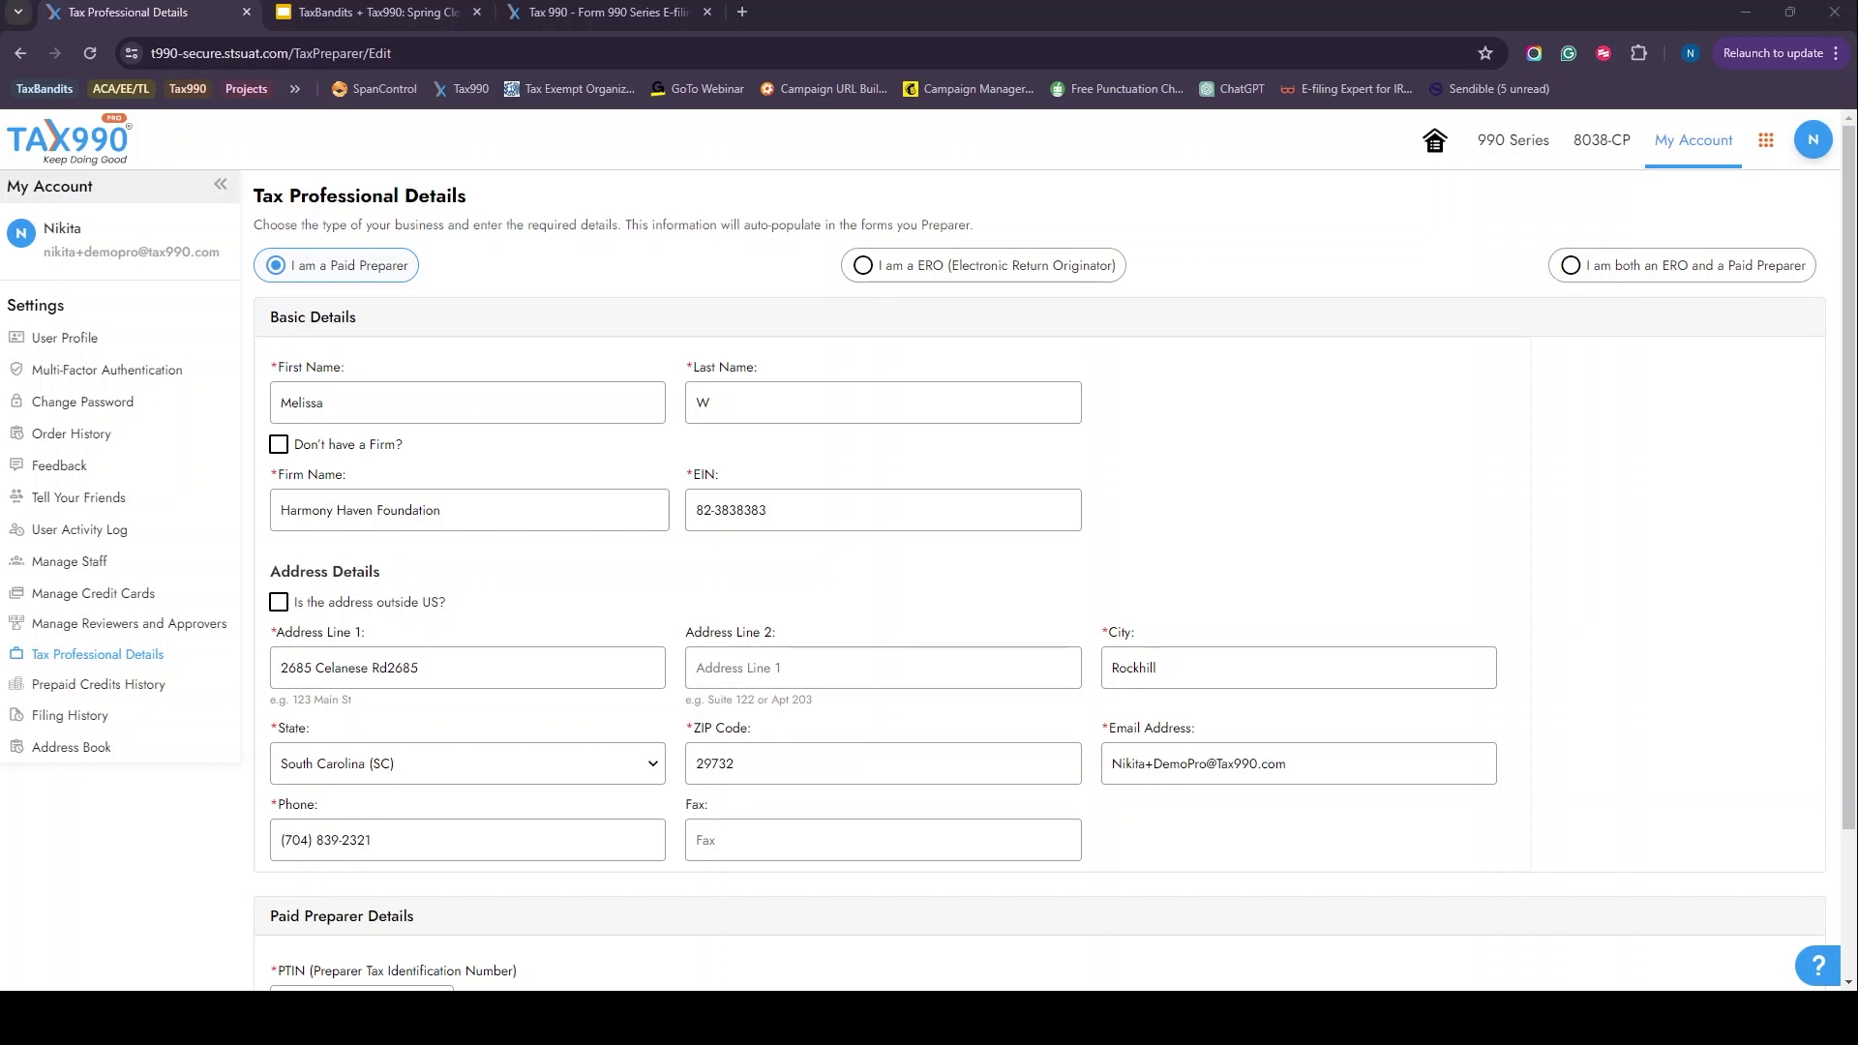
scroll(1054, 581, down, 3)
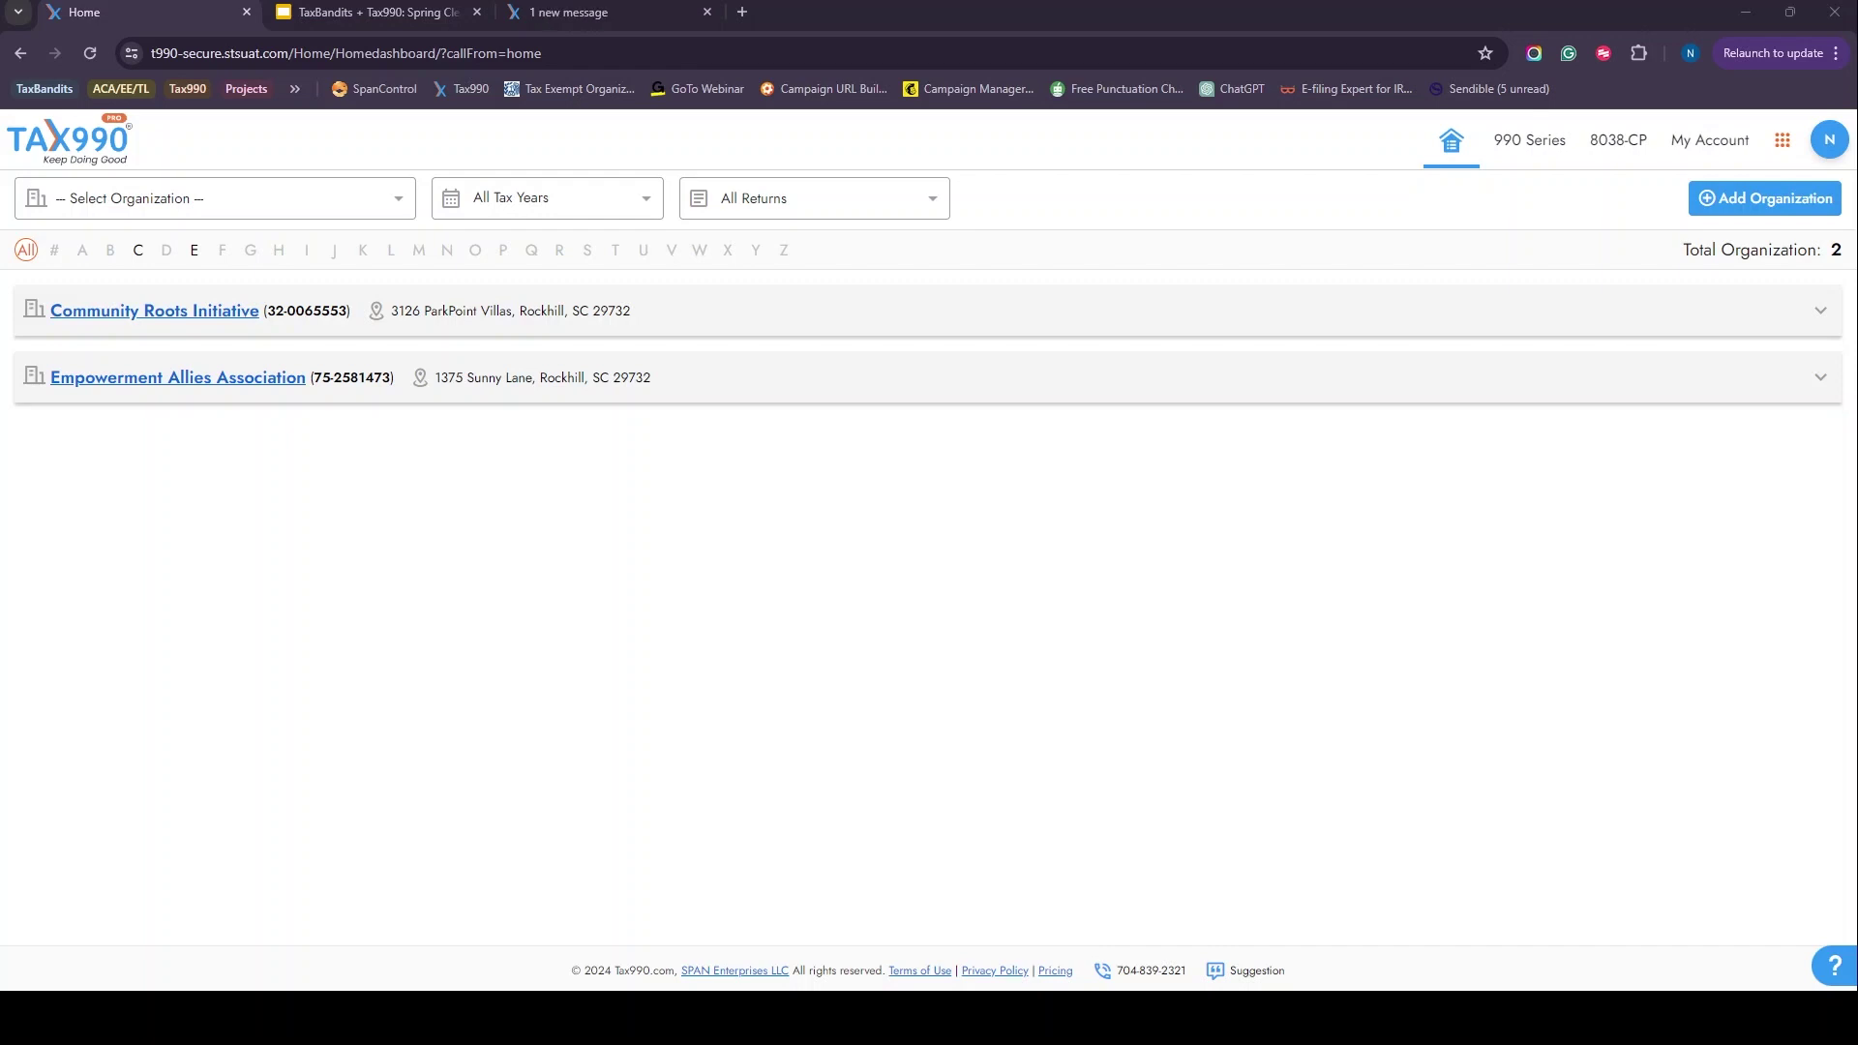
Step: Look through the organization filter and expand Empowerment Allies Association to examine its returns and filing history option
click(399, 199)
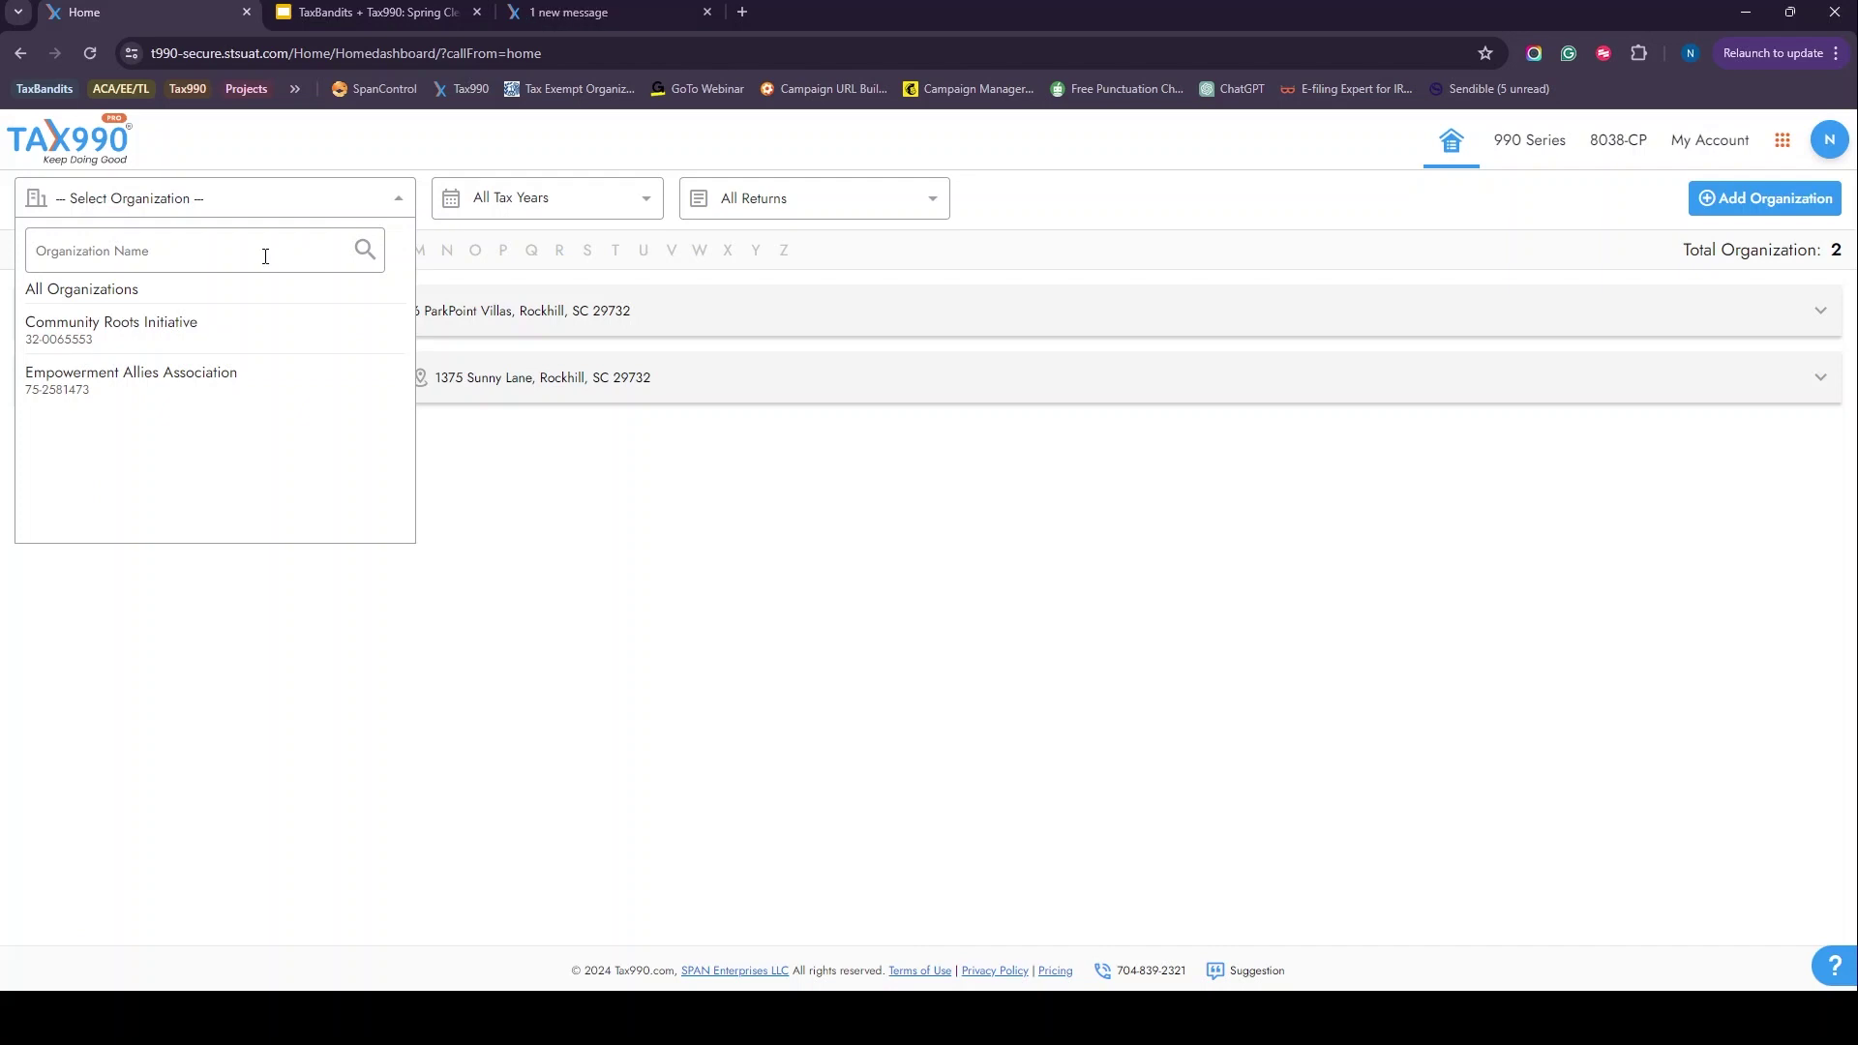
click(543, 464)
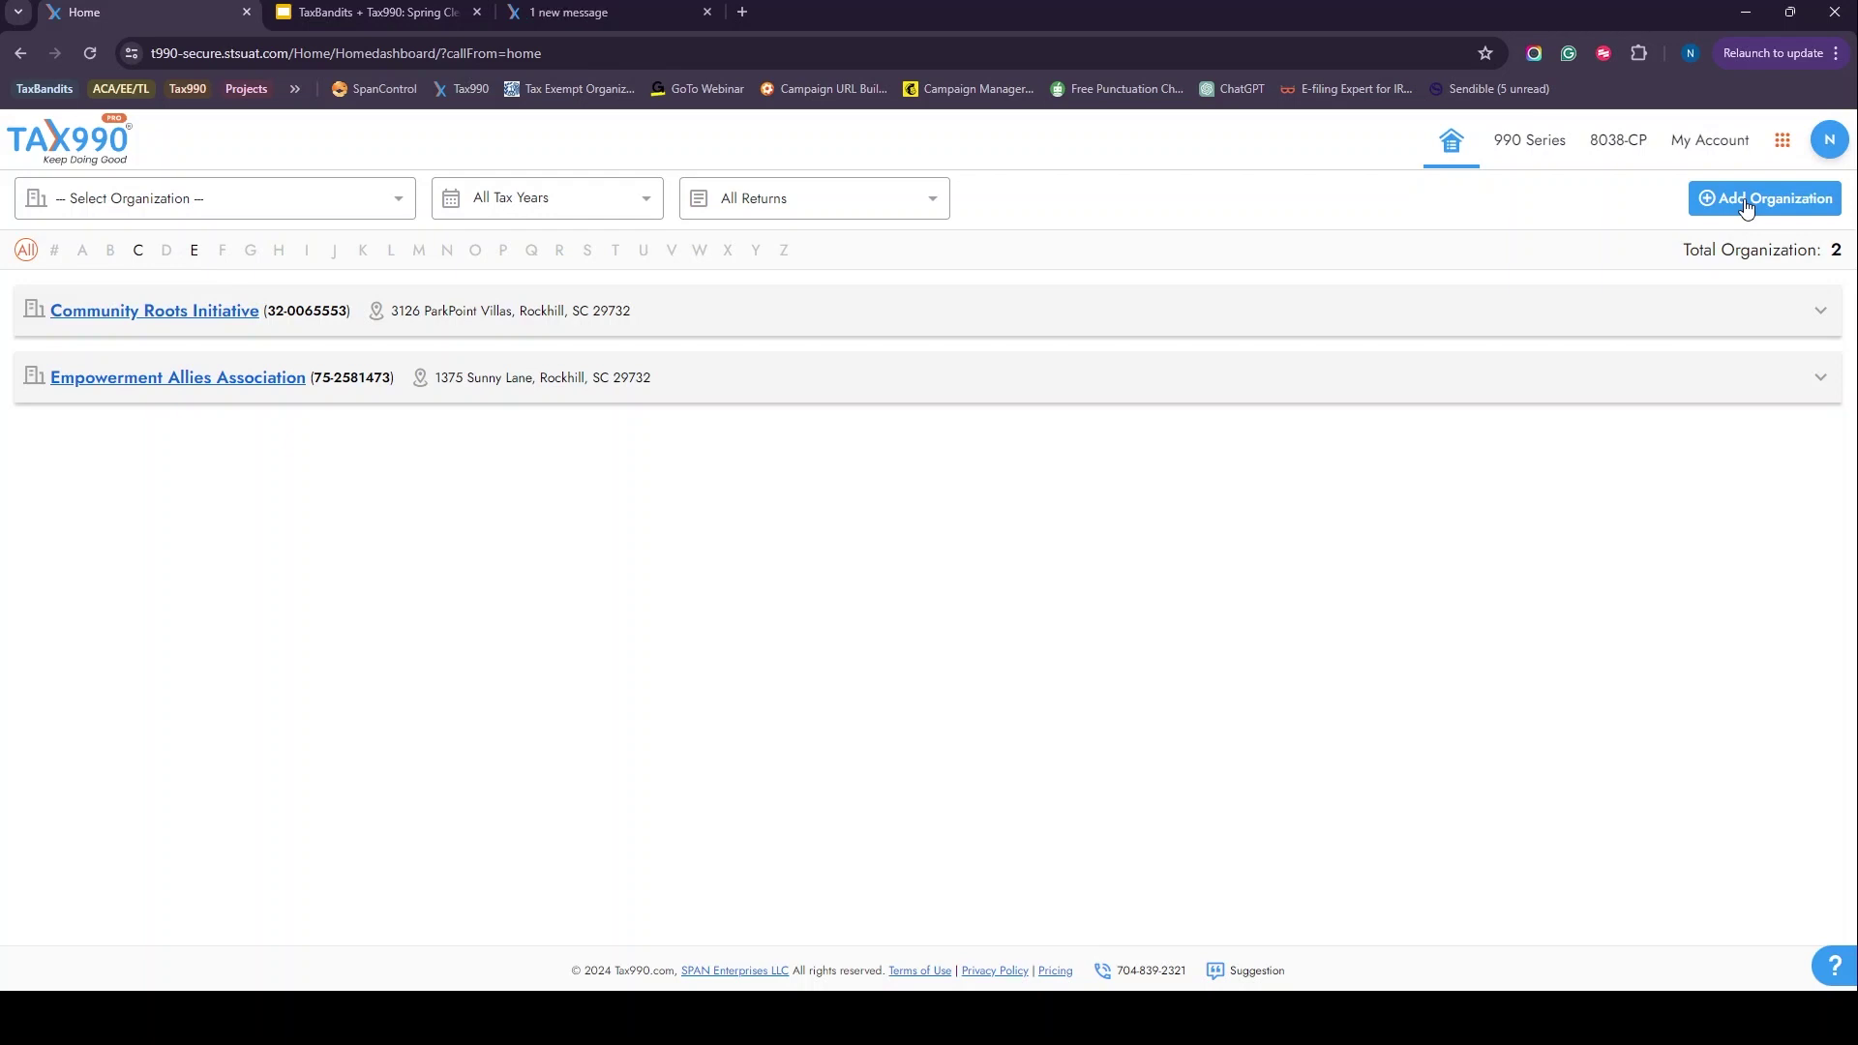
click(975, 398)
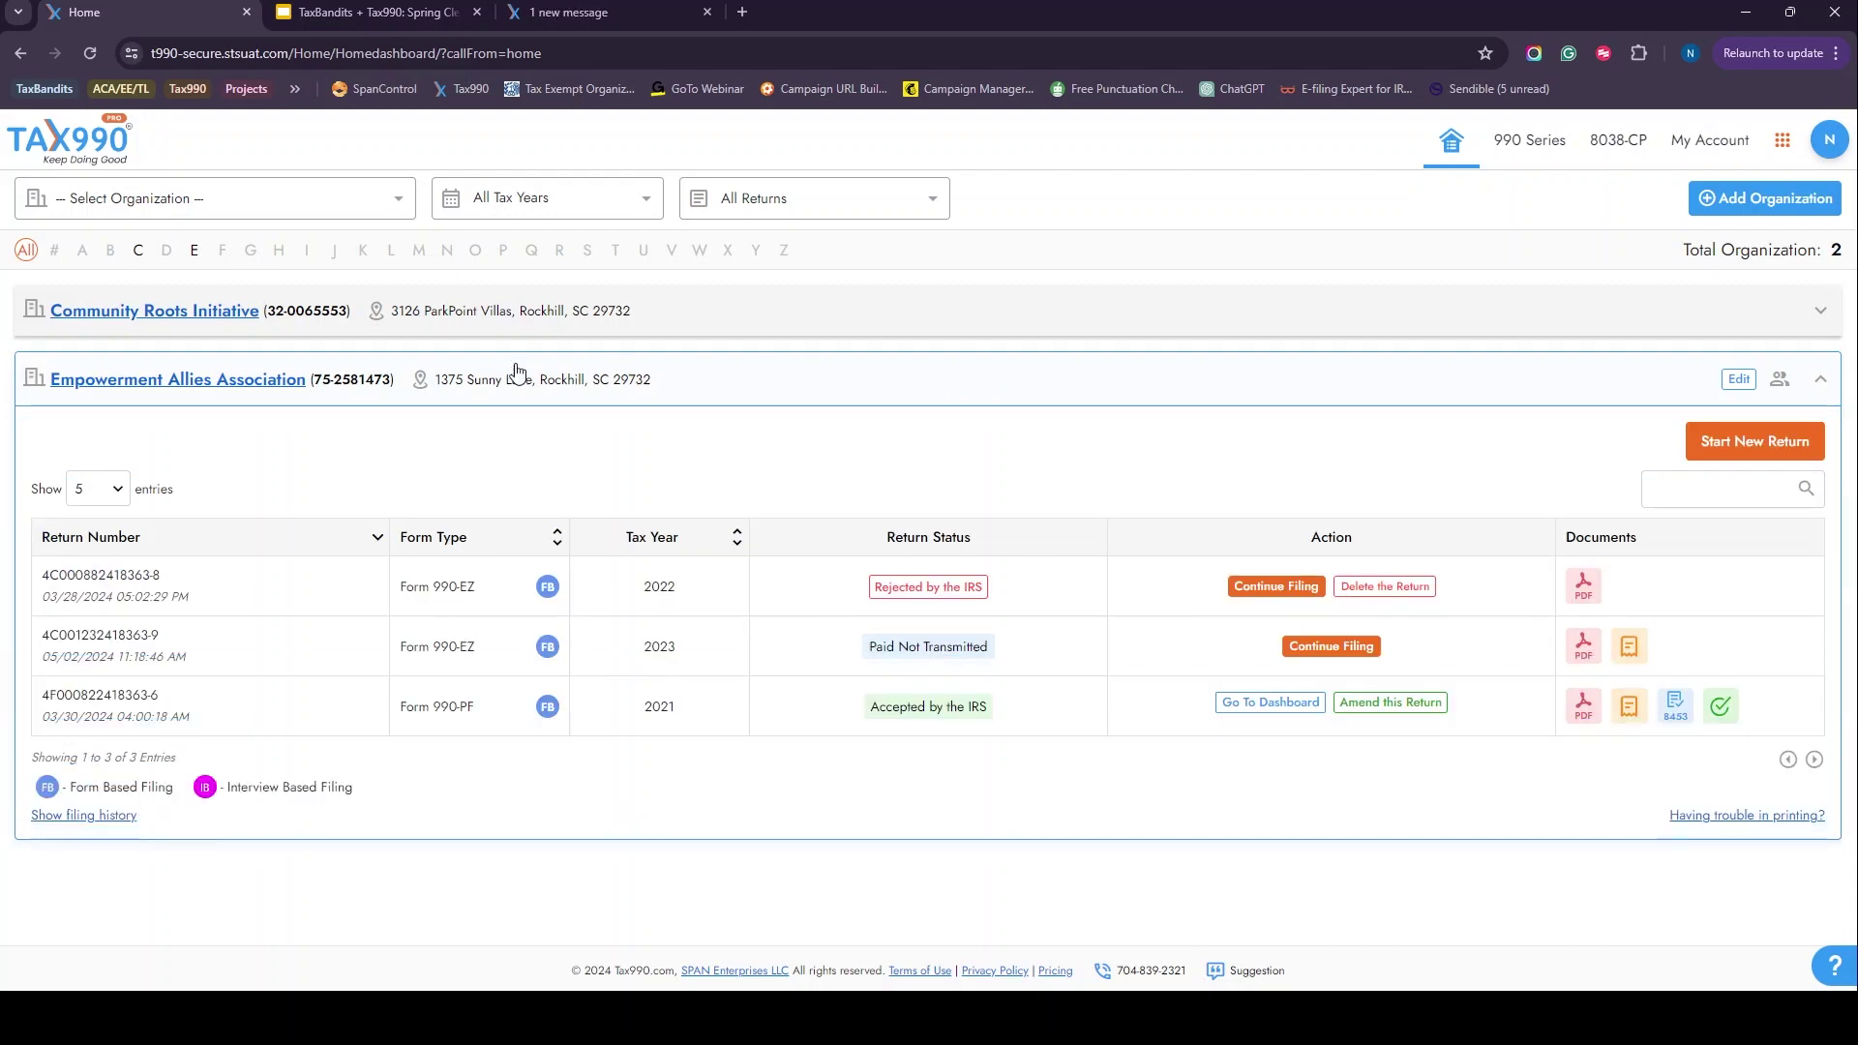
drag(193, 380, 251, 427)
click(78, 816)
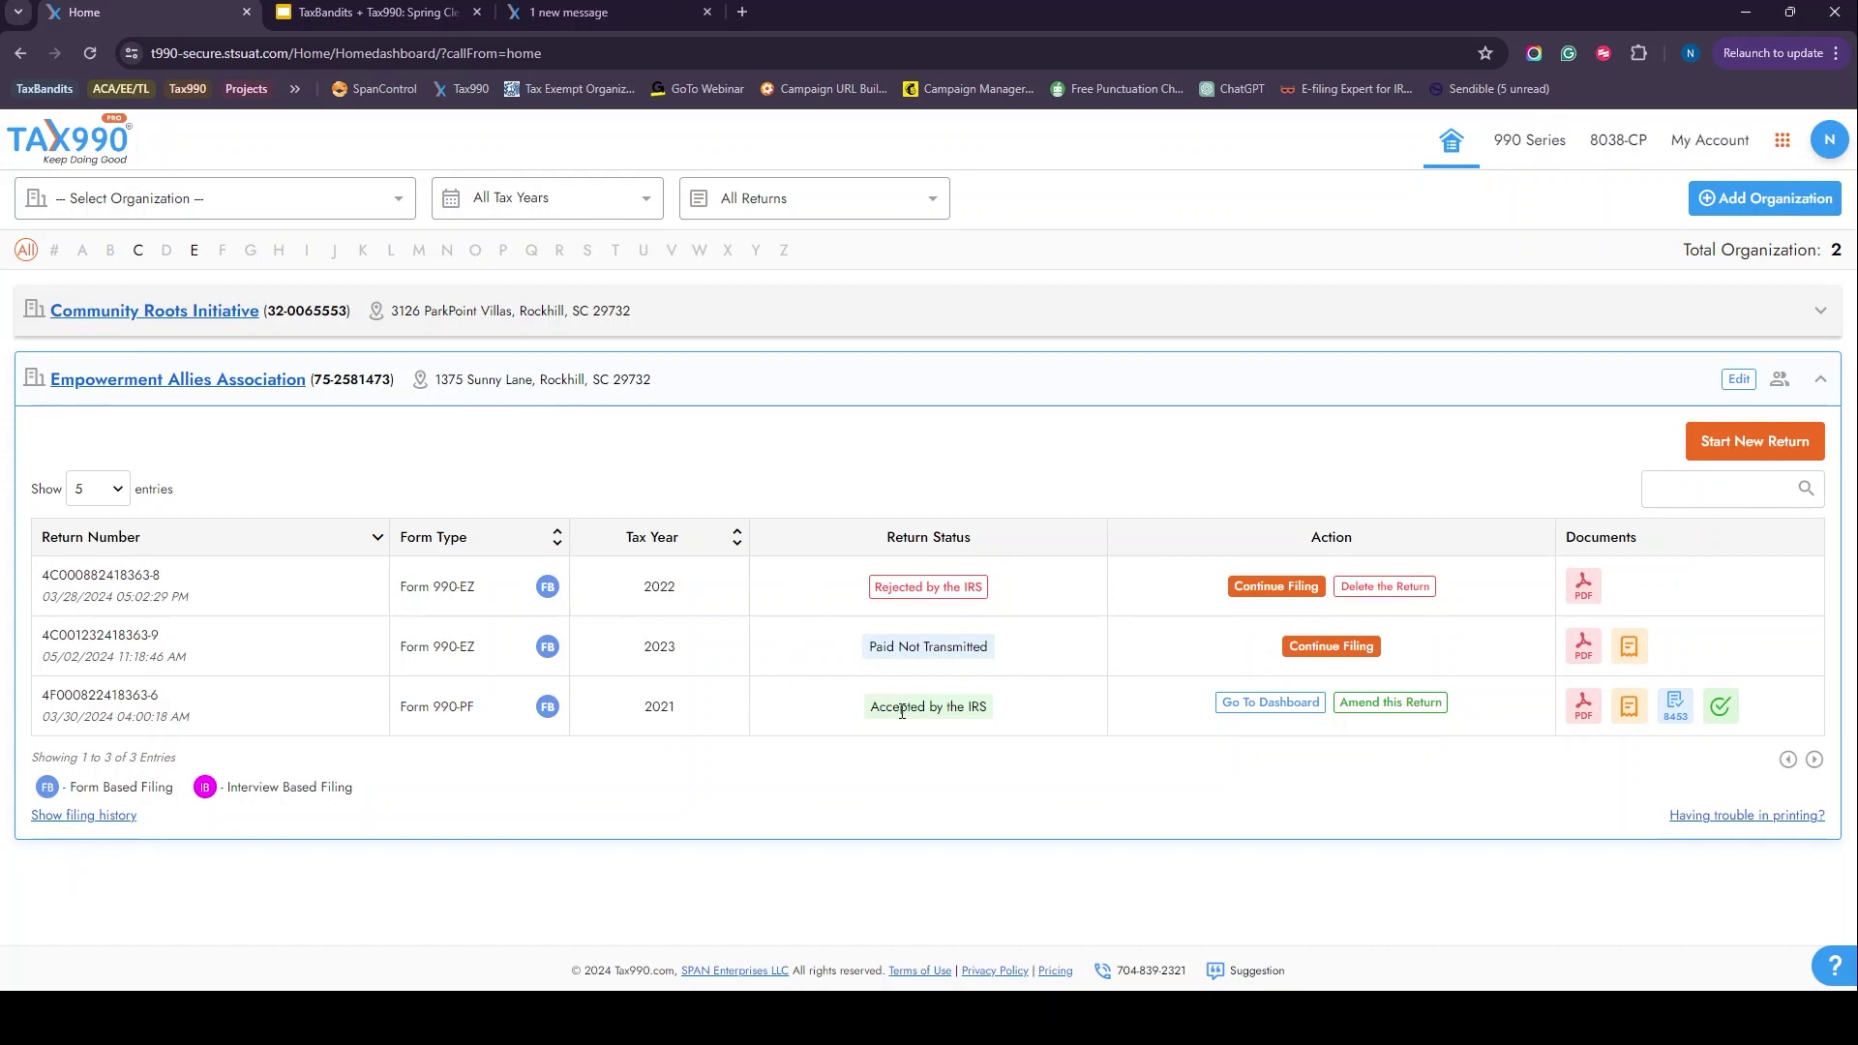
Step: View the IRS rejection error codes of the 2022 Form 990-EZ and check the documents available for the returns
click(908, 590)
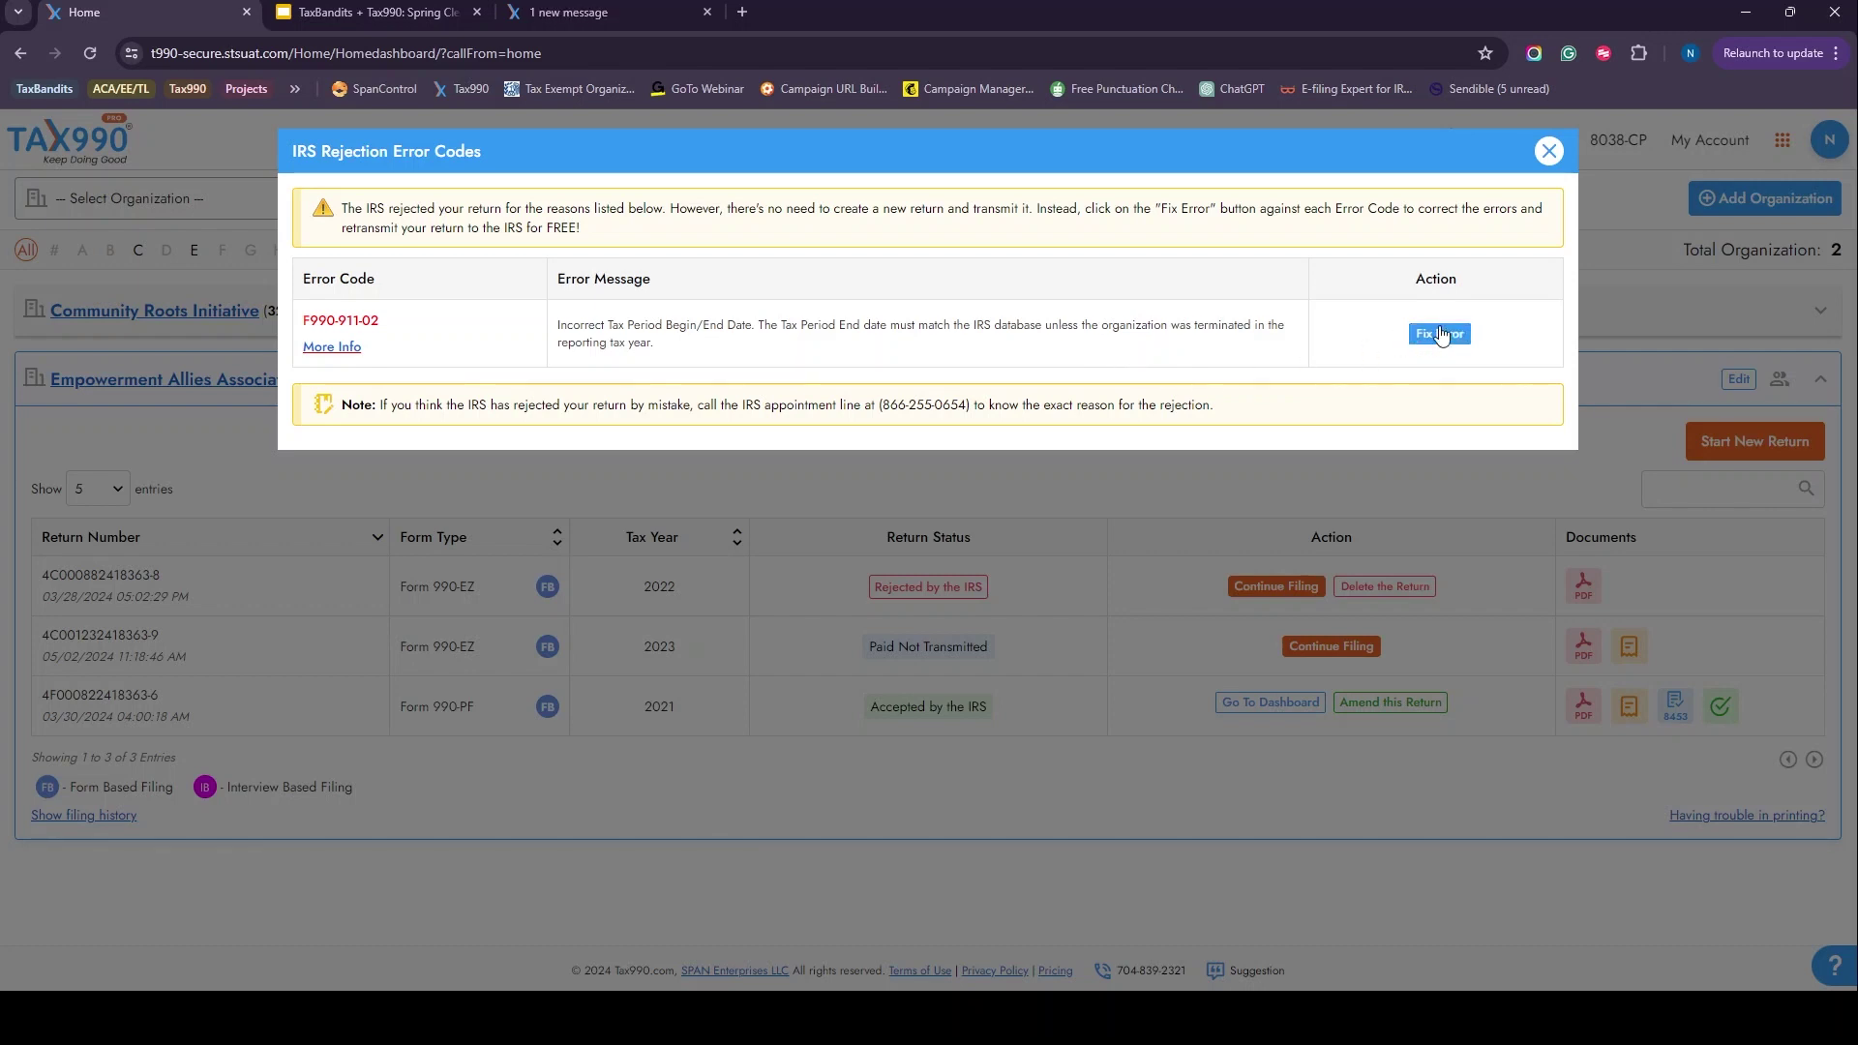
click(1549, 152)
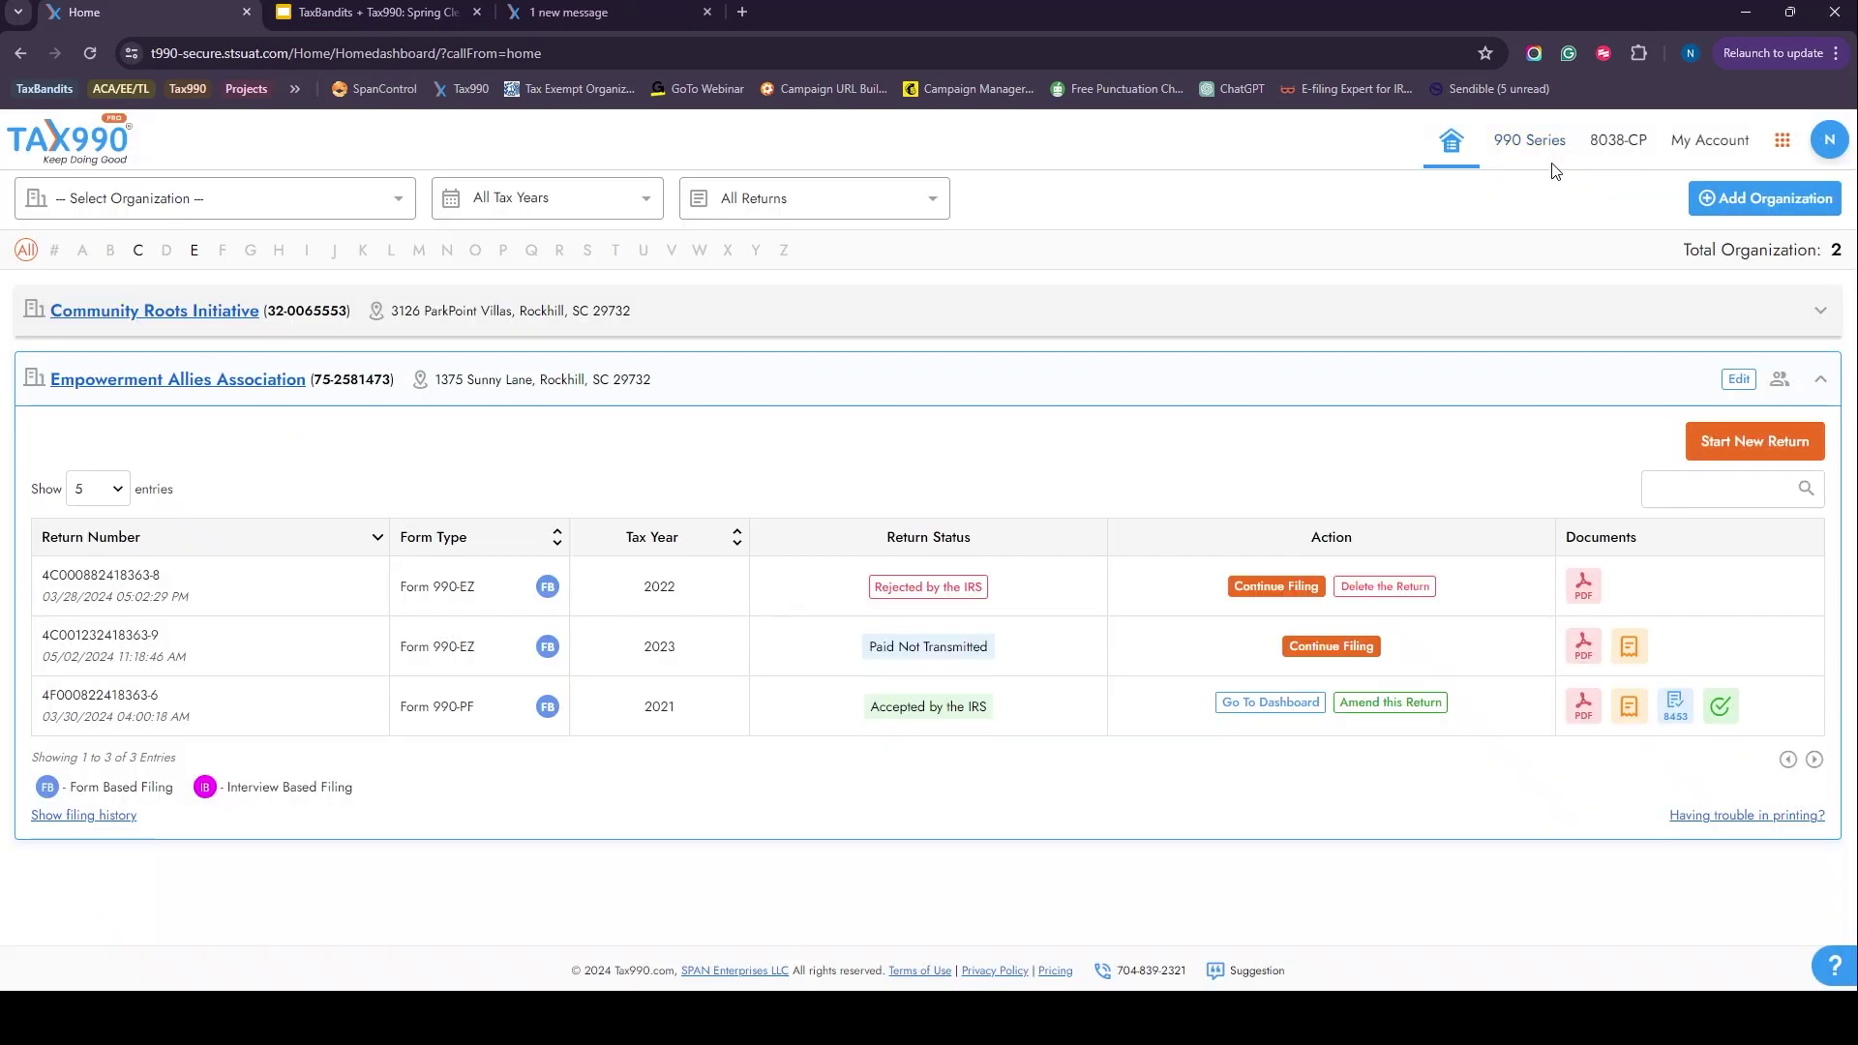
click(1587, 592)
click(1632, 653)
mouse_move(1682, 721)
Step: Expand Community Roots Initiative's returns and continue filing its in-progress 2021 Form 990
click(610, 377)
click(611, 324)
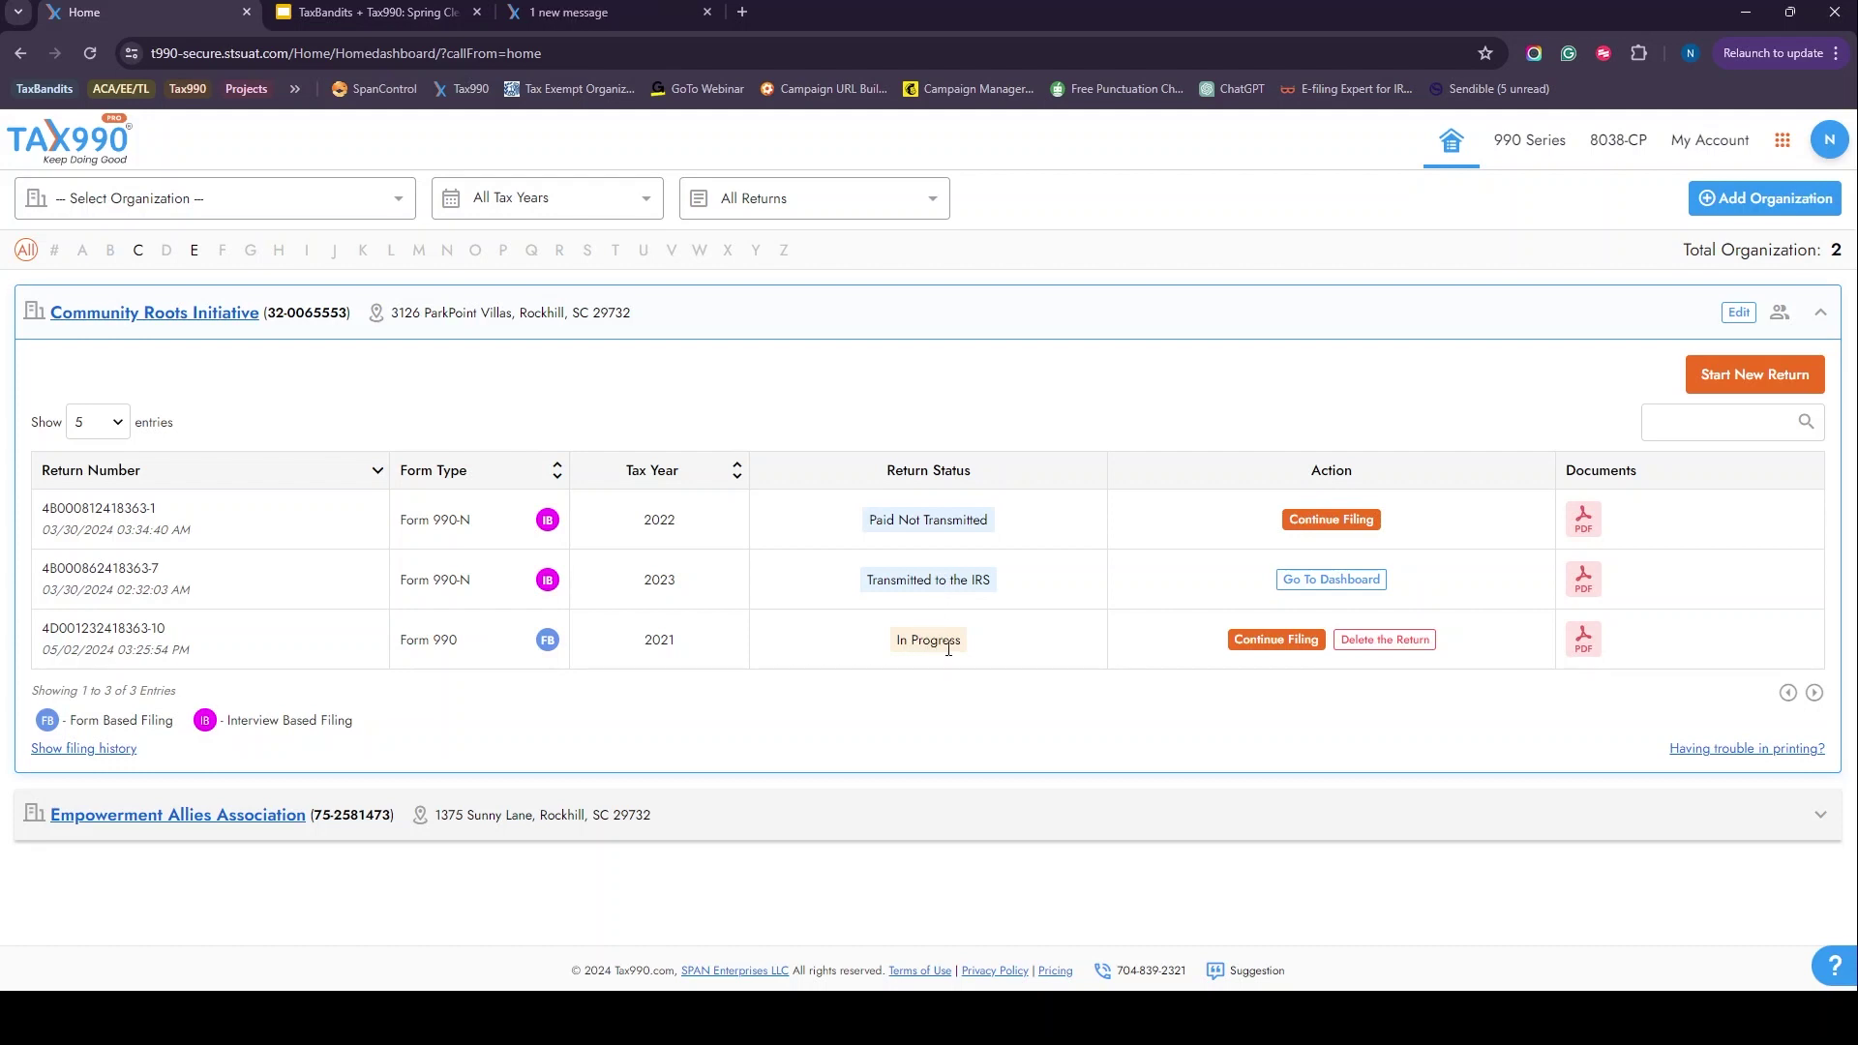
click(1276, 640)
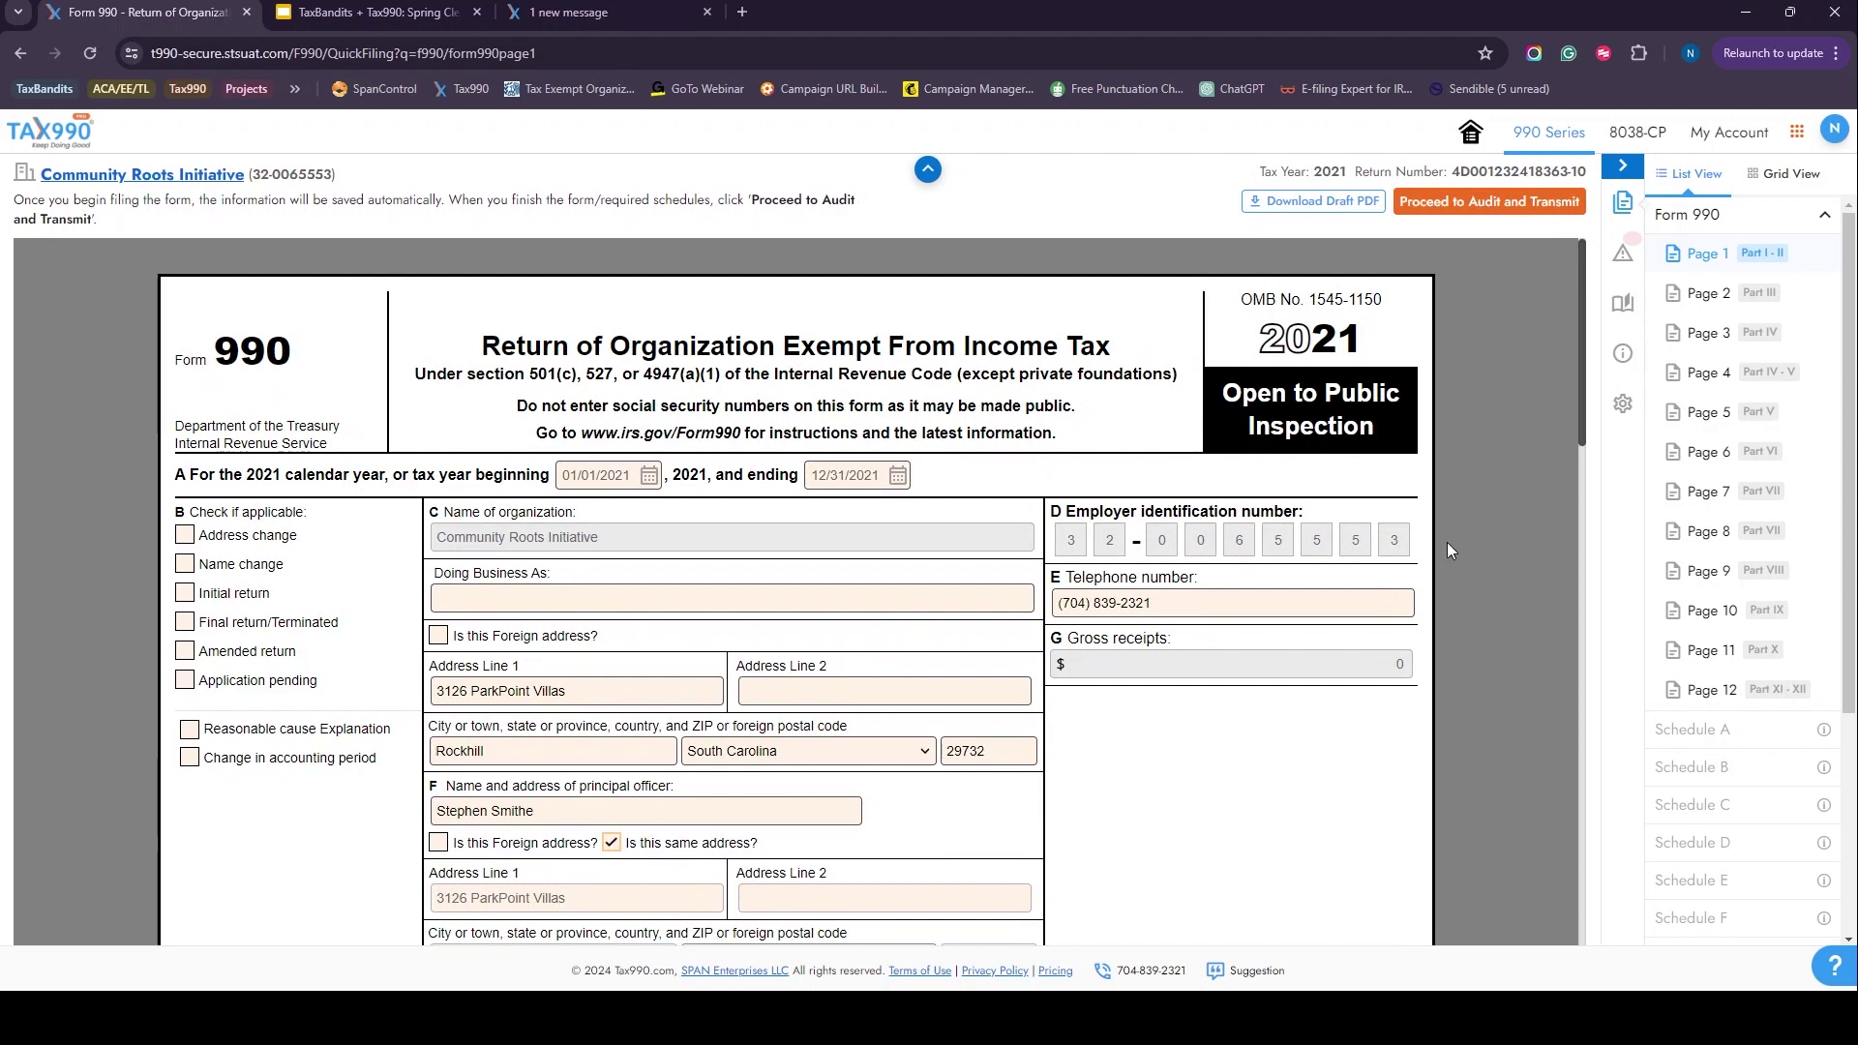
Step: Set the tax-exempt status on page 1 of Form 990 to 501(c)(3) and acknowledge the auto-save notice
scroll(1419, 543, down, 1)
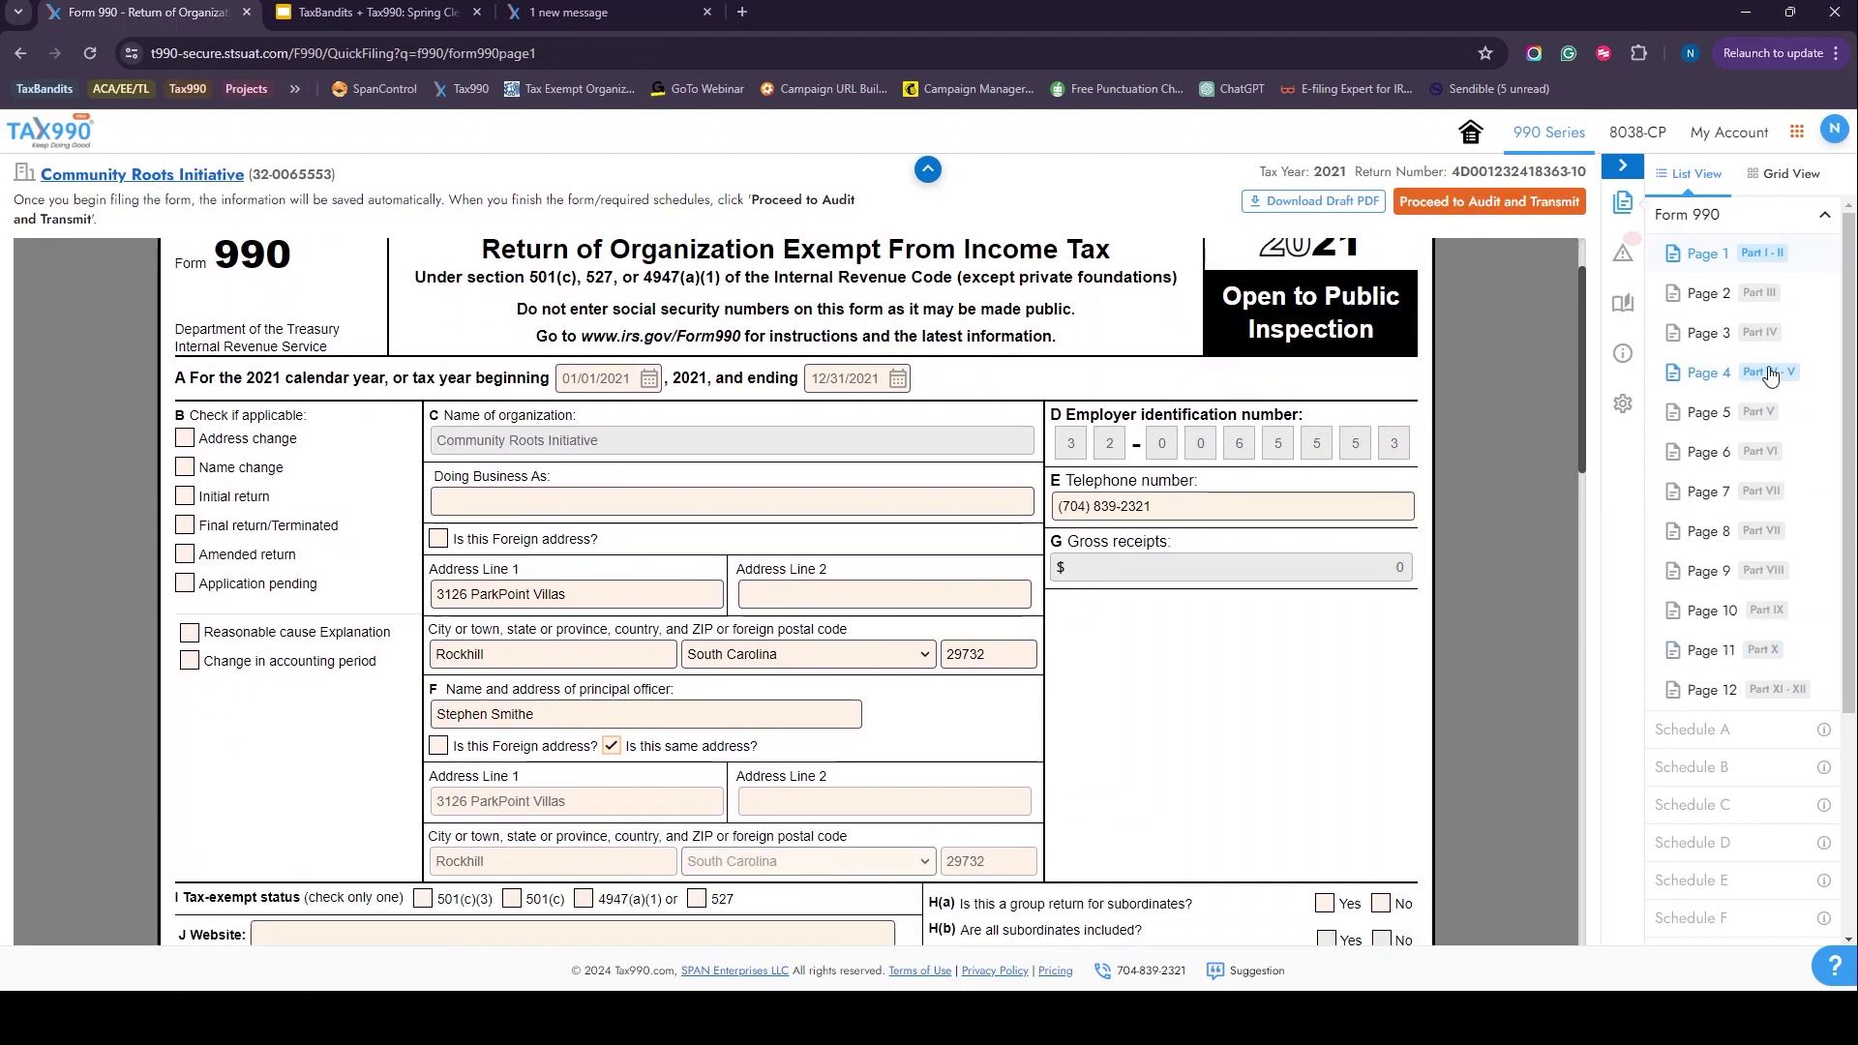
drag(1851, 340, 1853, 406)
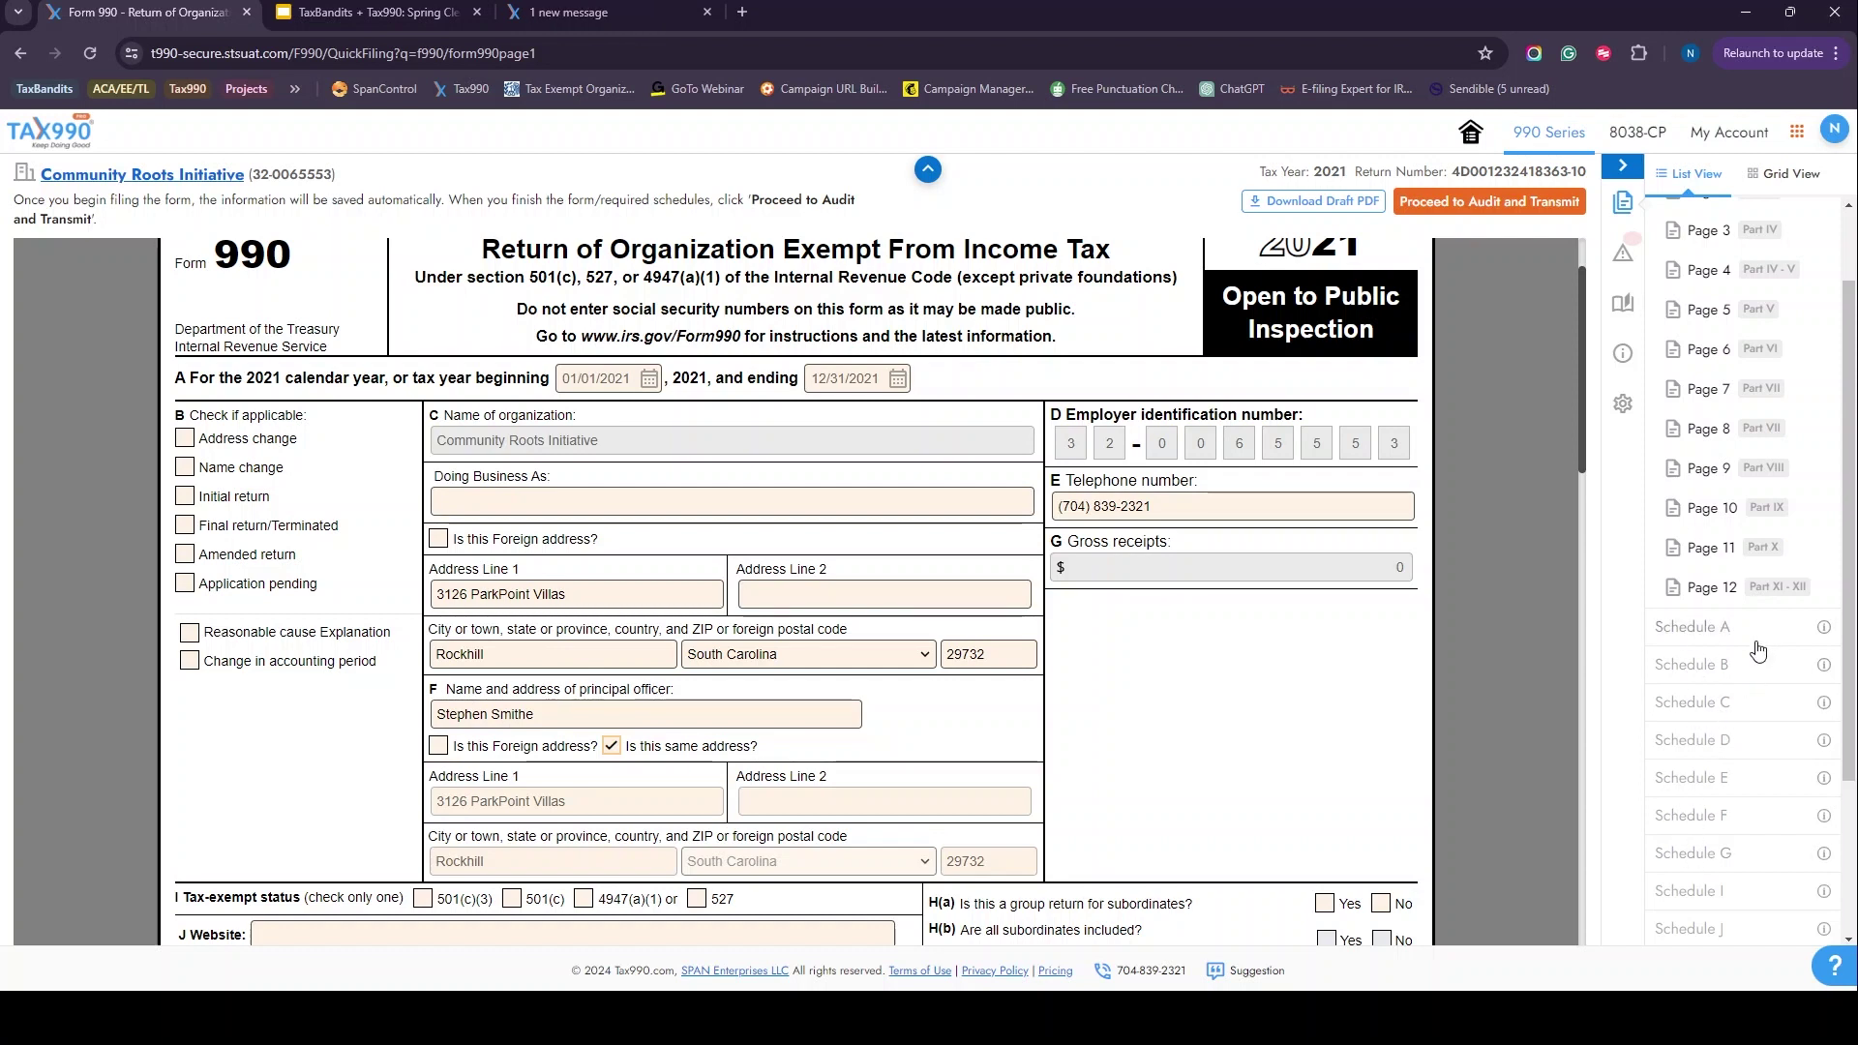
scroll(1490, 697, down, 1)
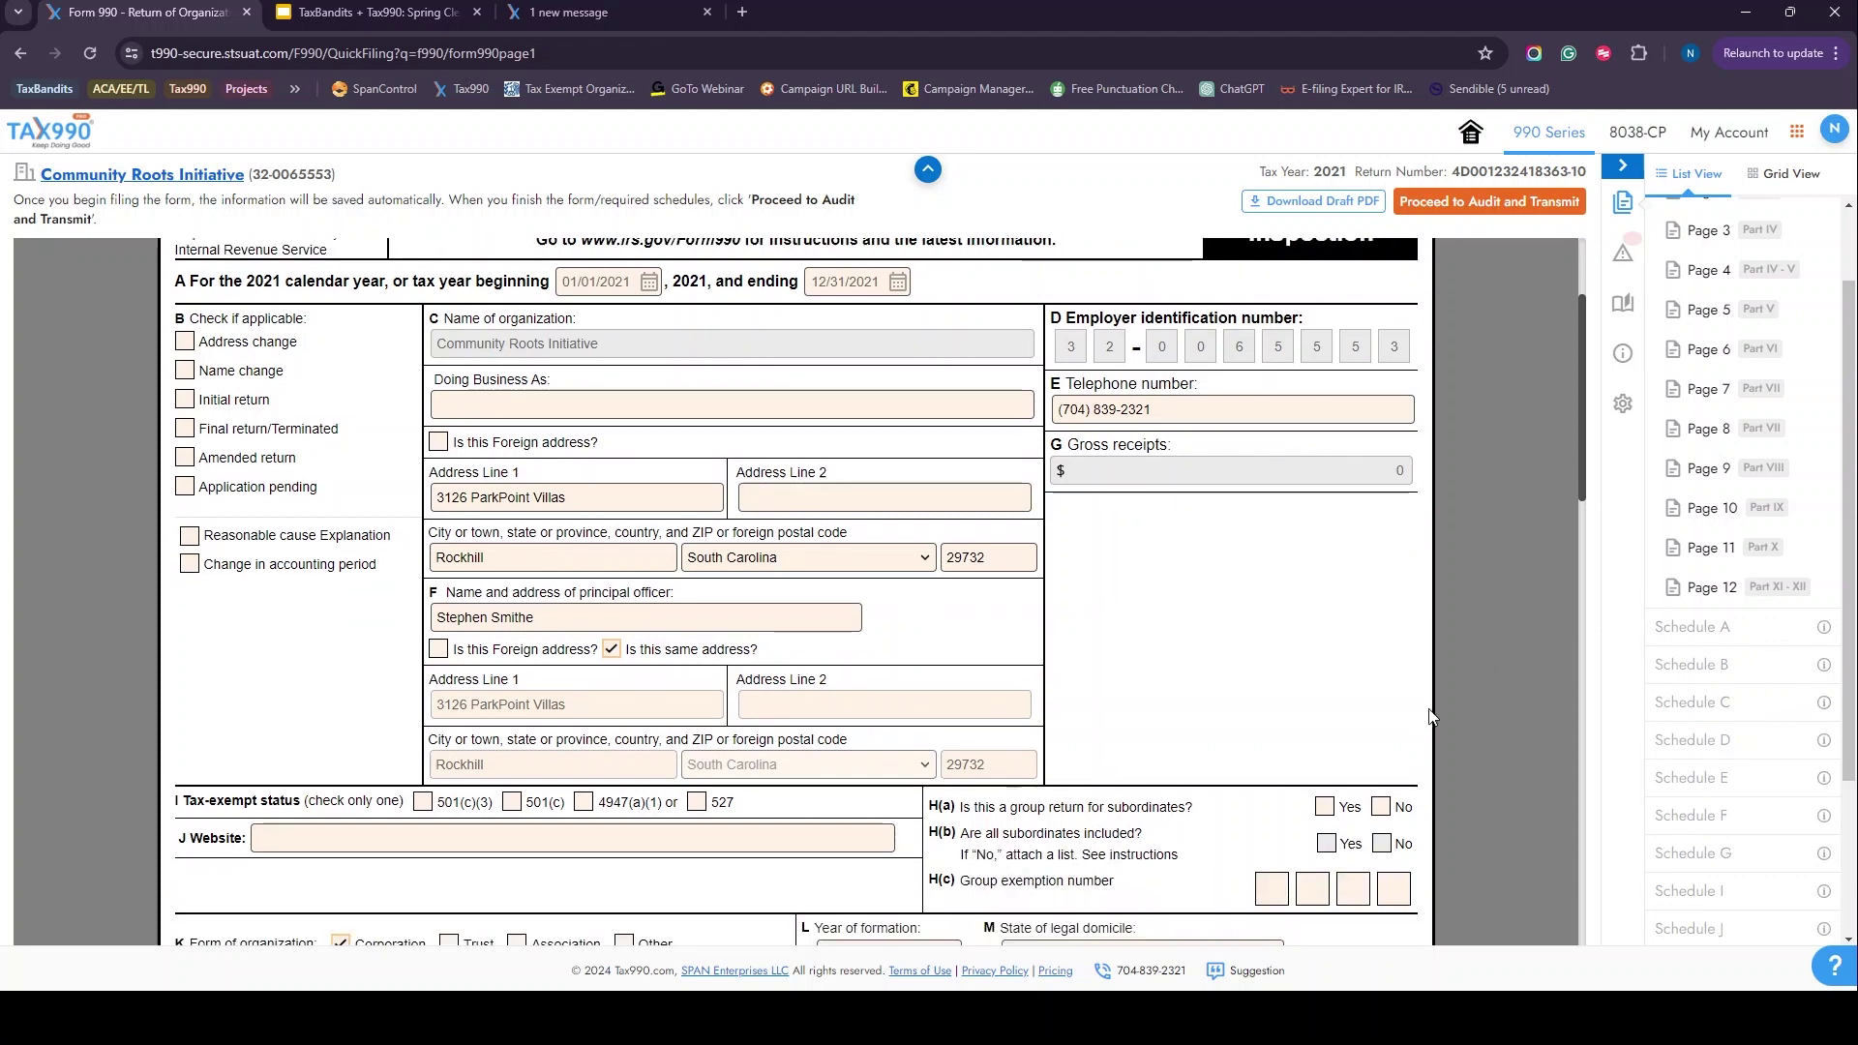
click(423, 803)
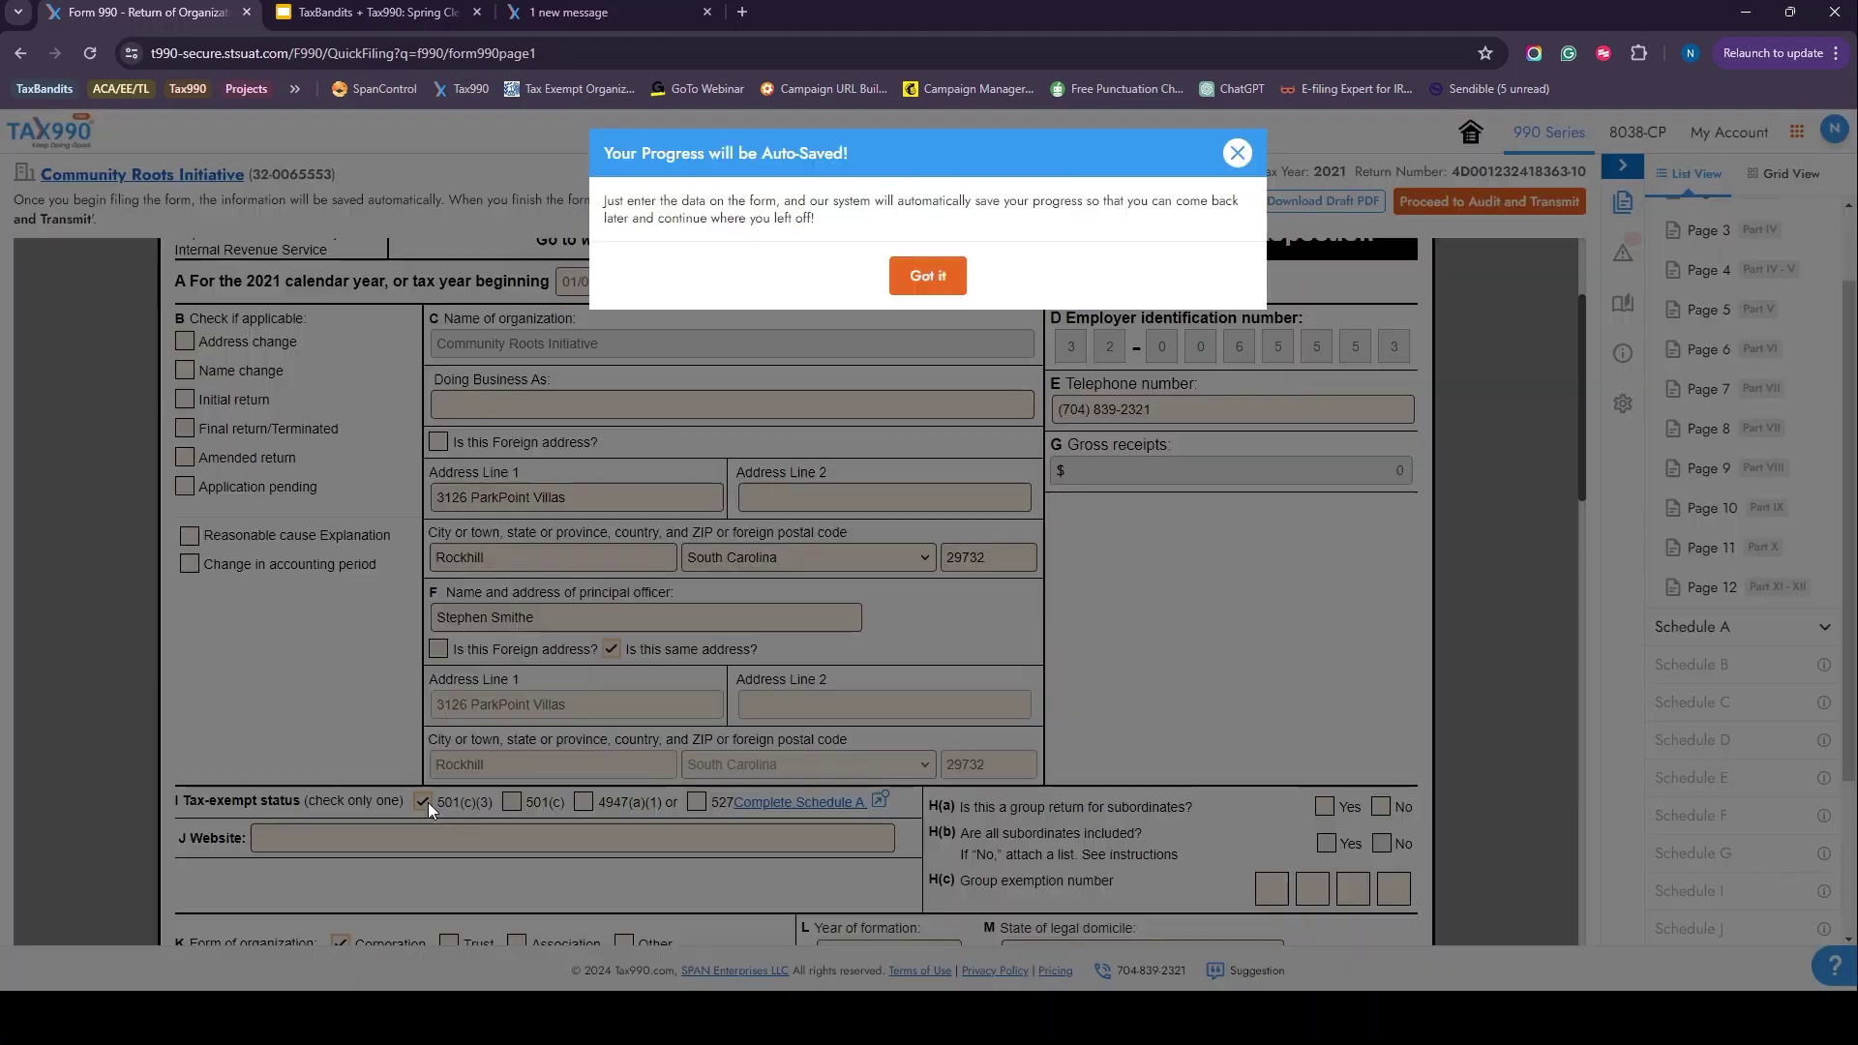
click(924, 276)
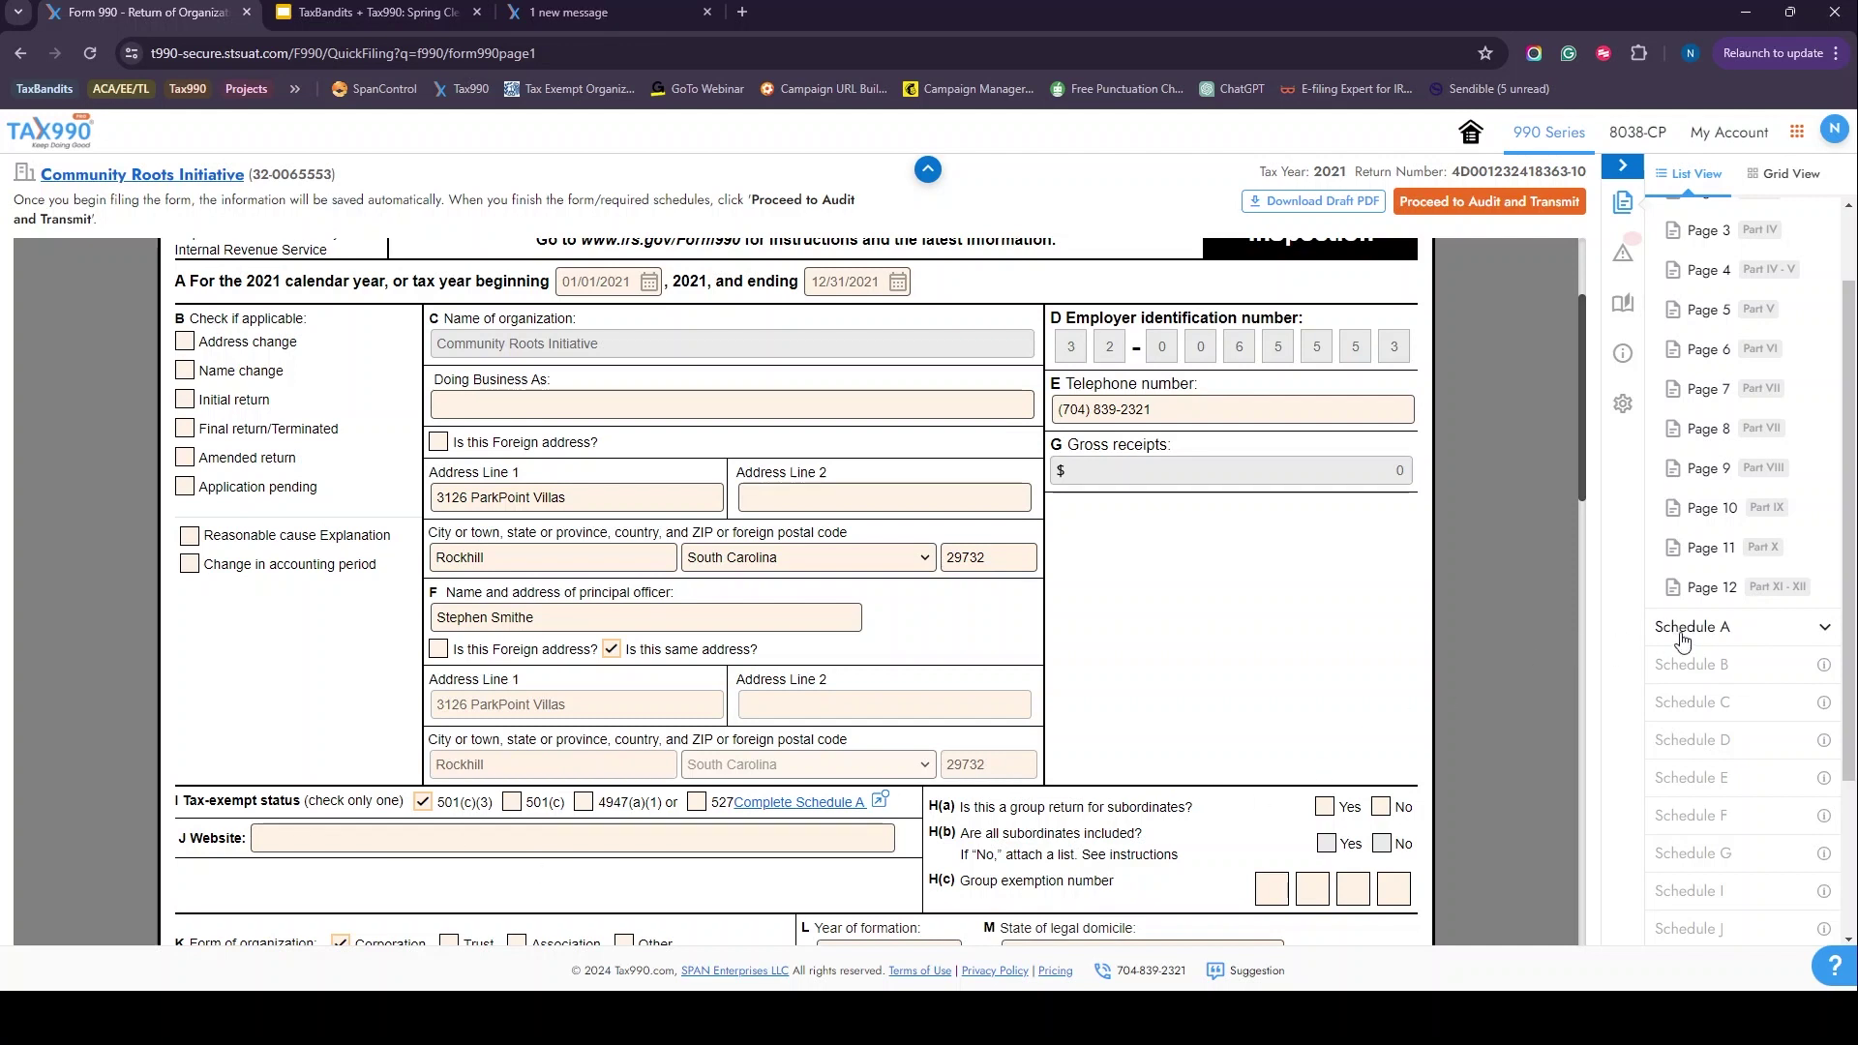
Step: Open page 1 of Schedule A and mark line 10 as the reason for public charity status
click(1825, 631)
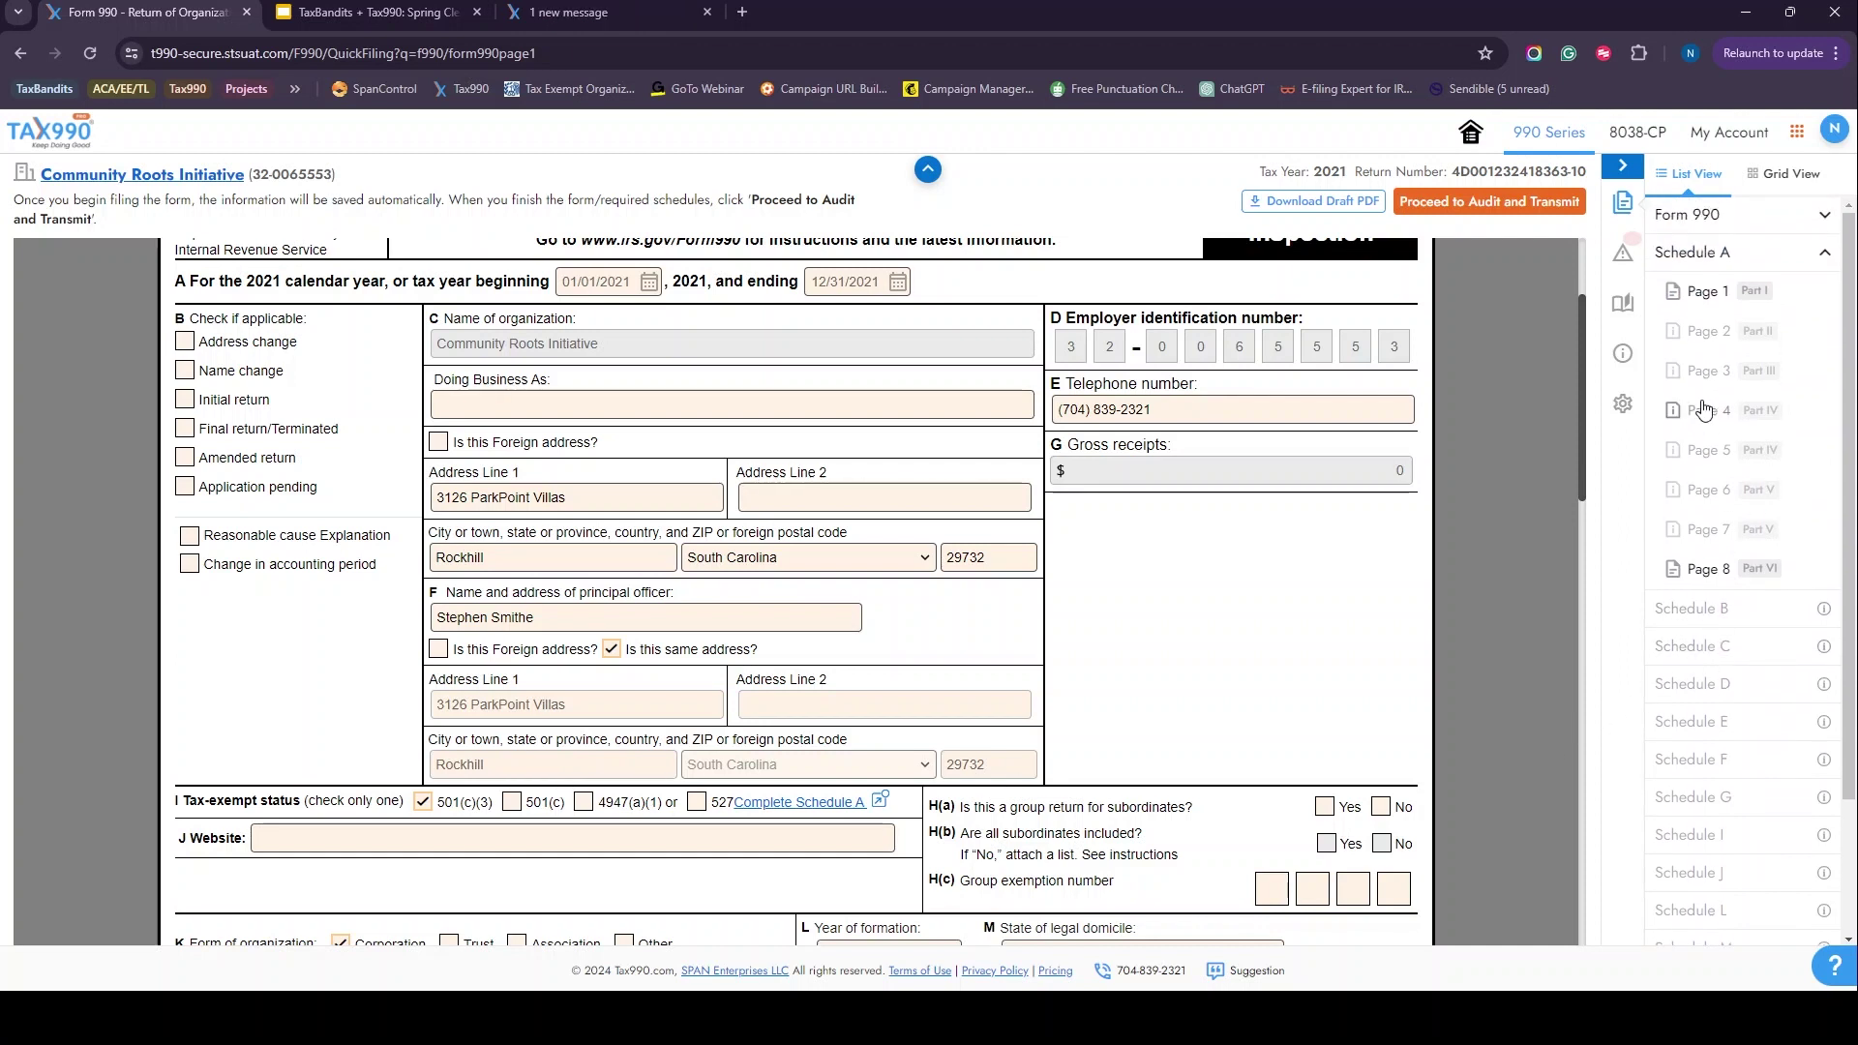
click(1716, 302)
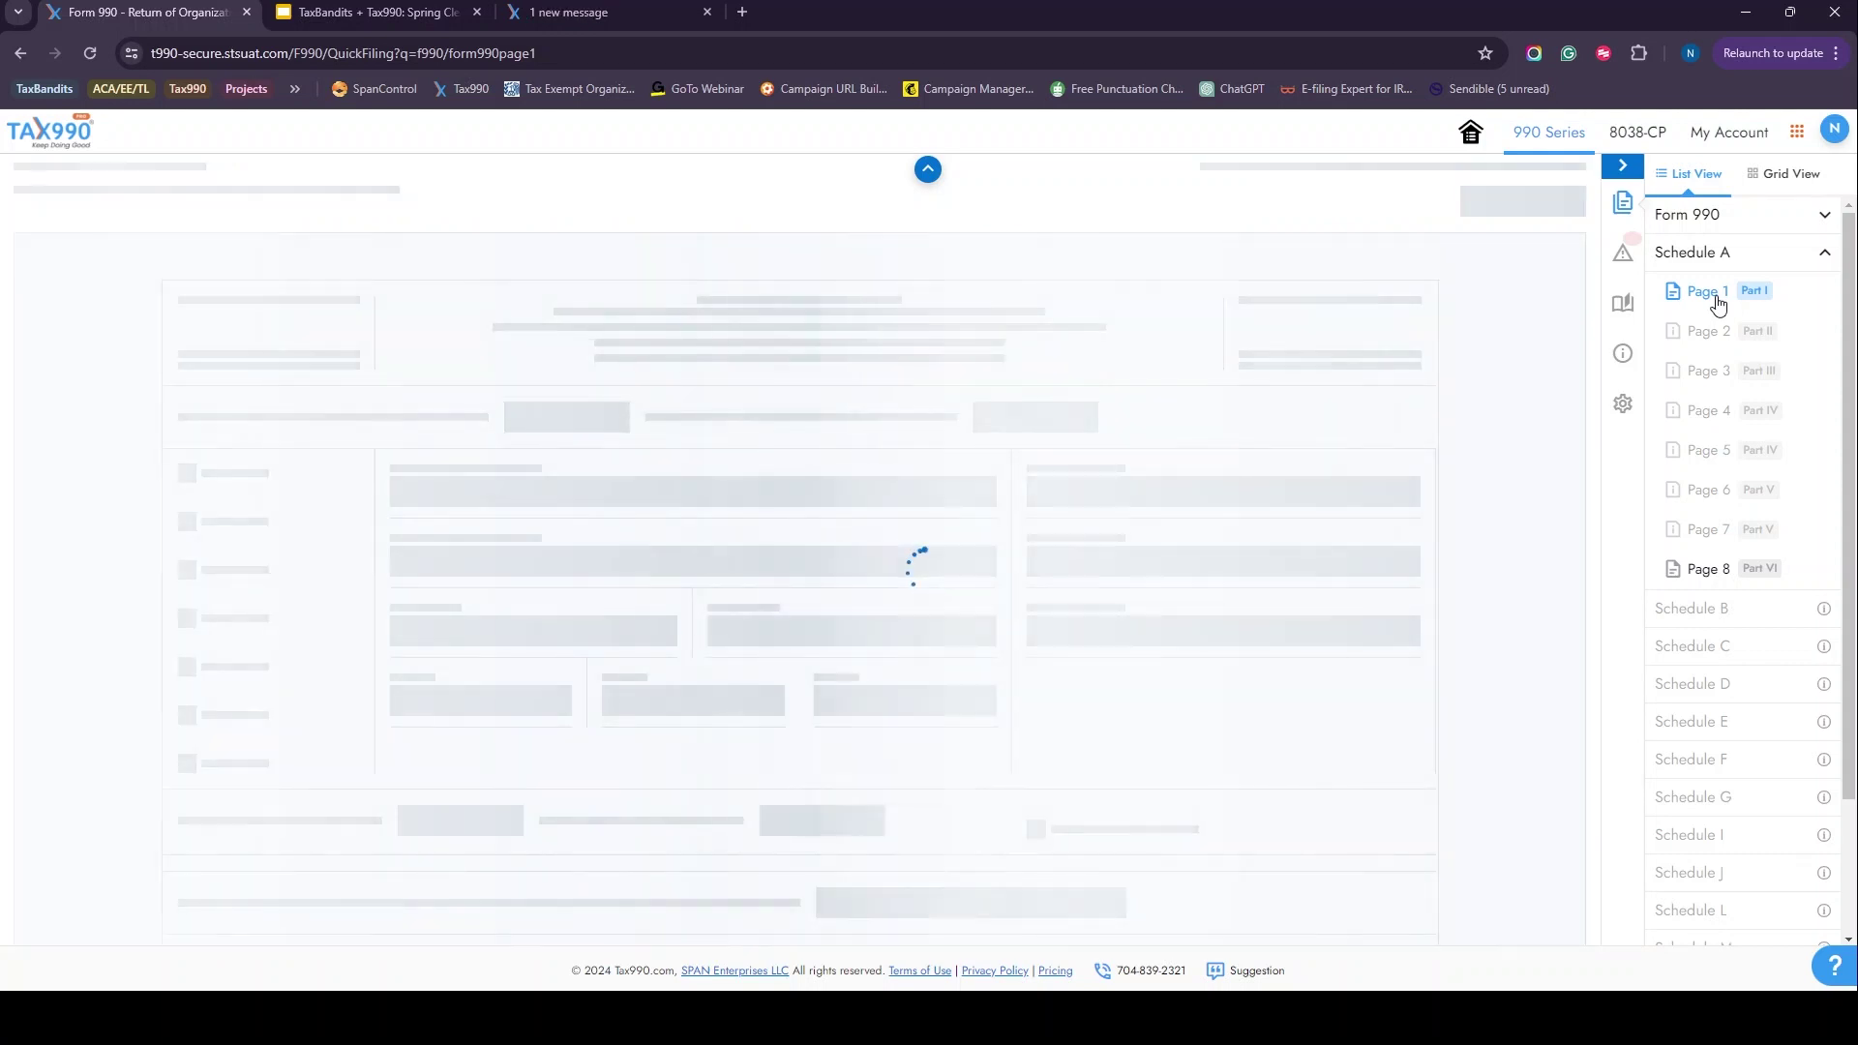
scroll(391, 655, down, 2)
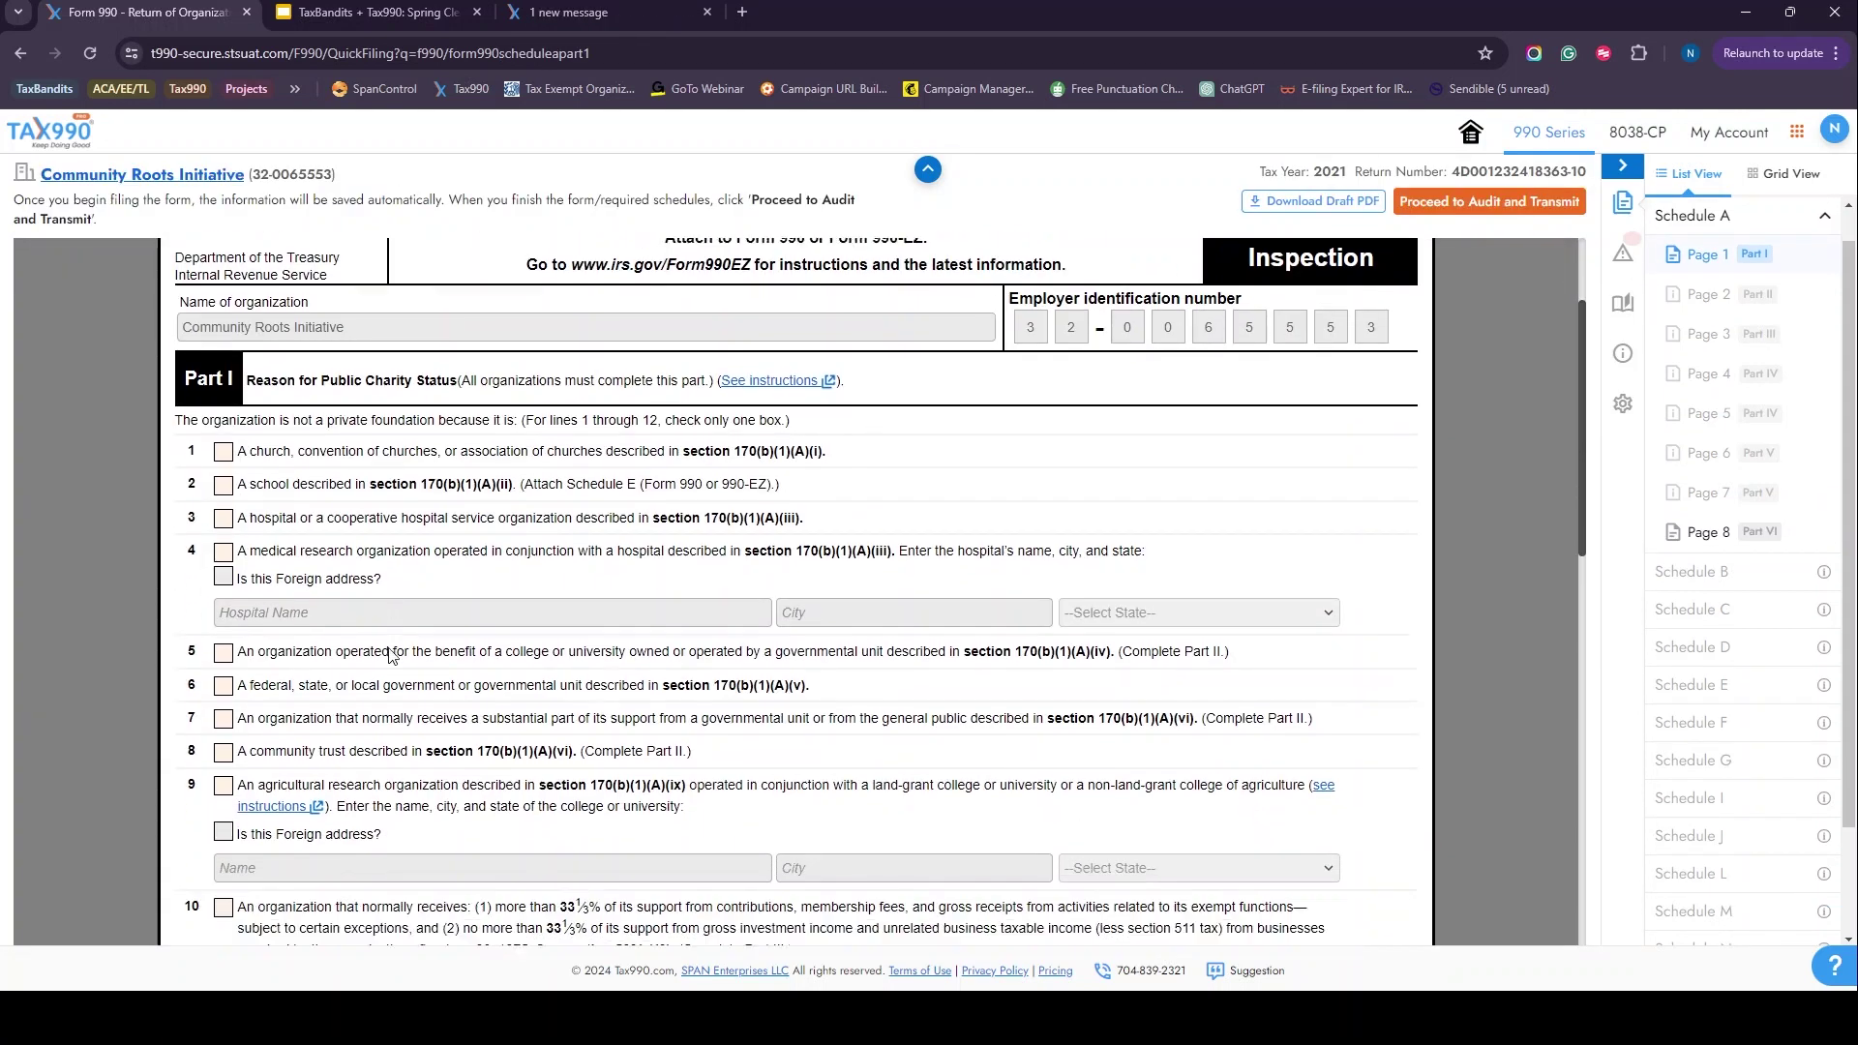
scroll(391, 656, down, 2)
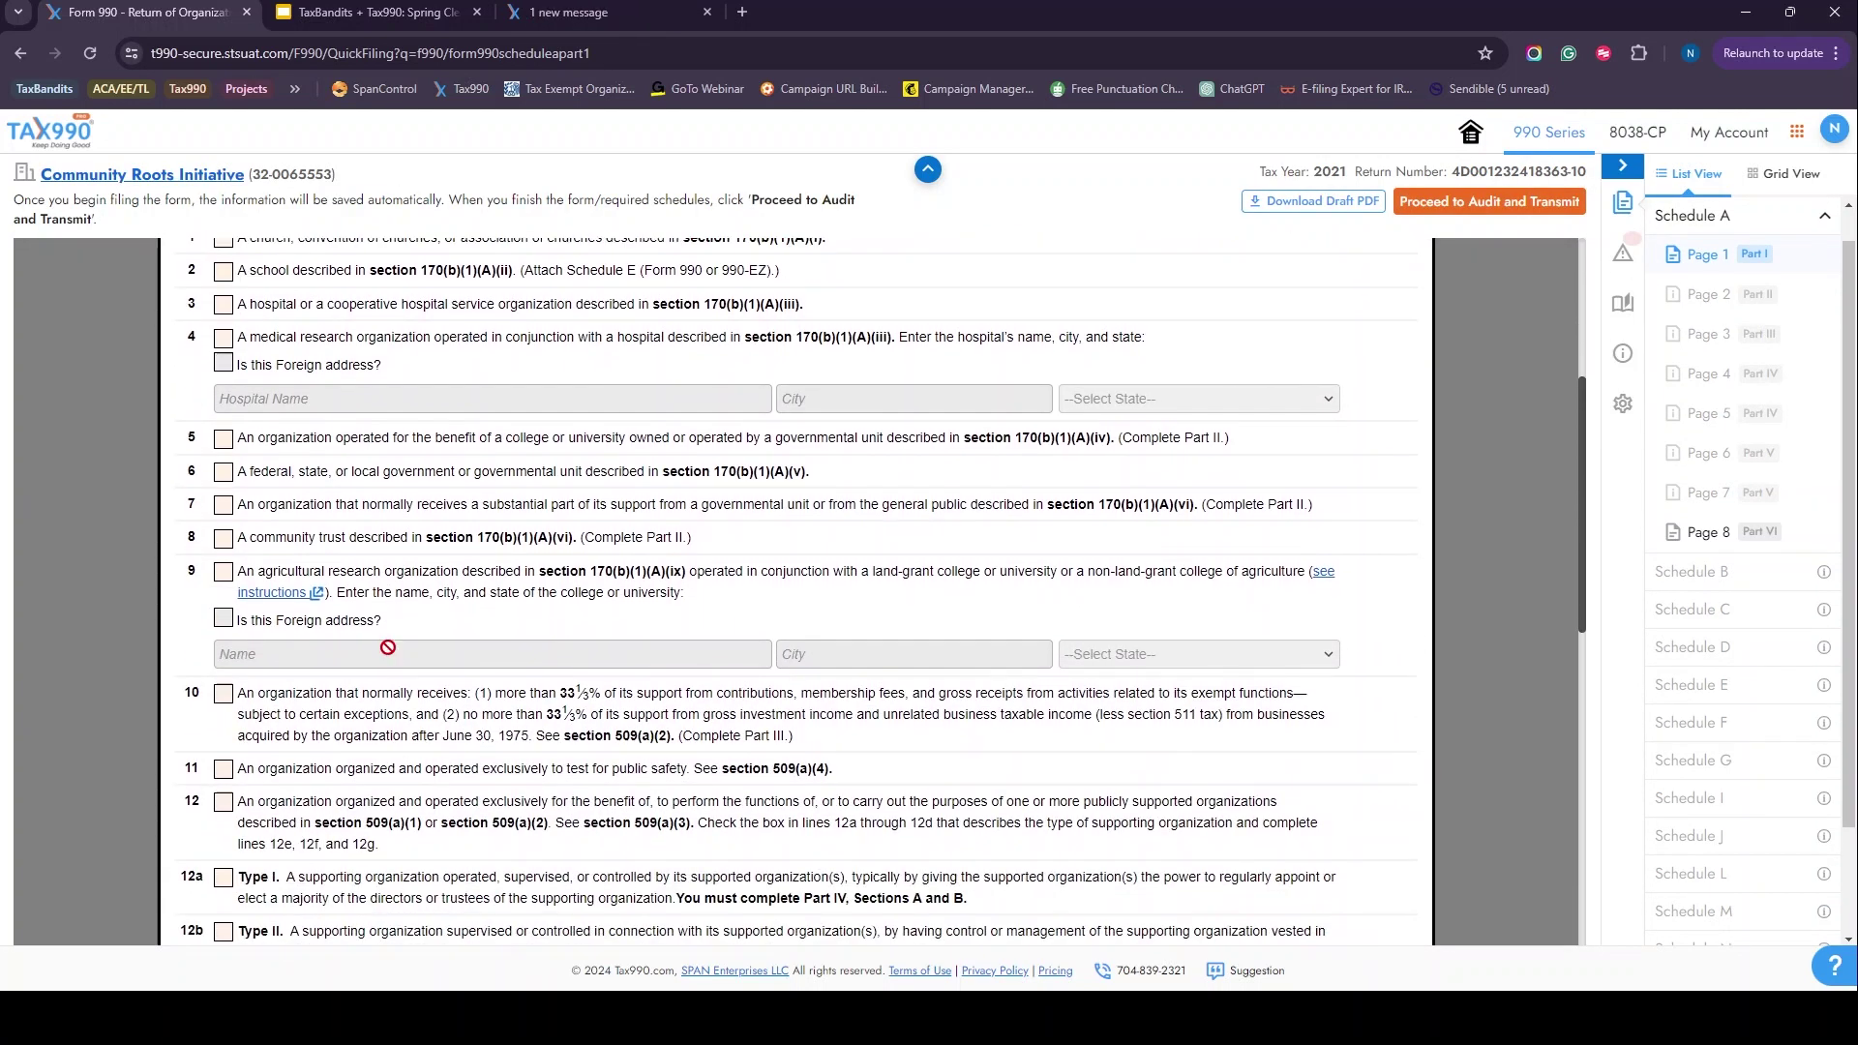
click(224, 695)
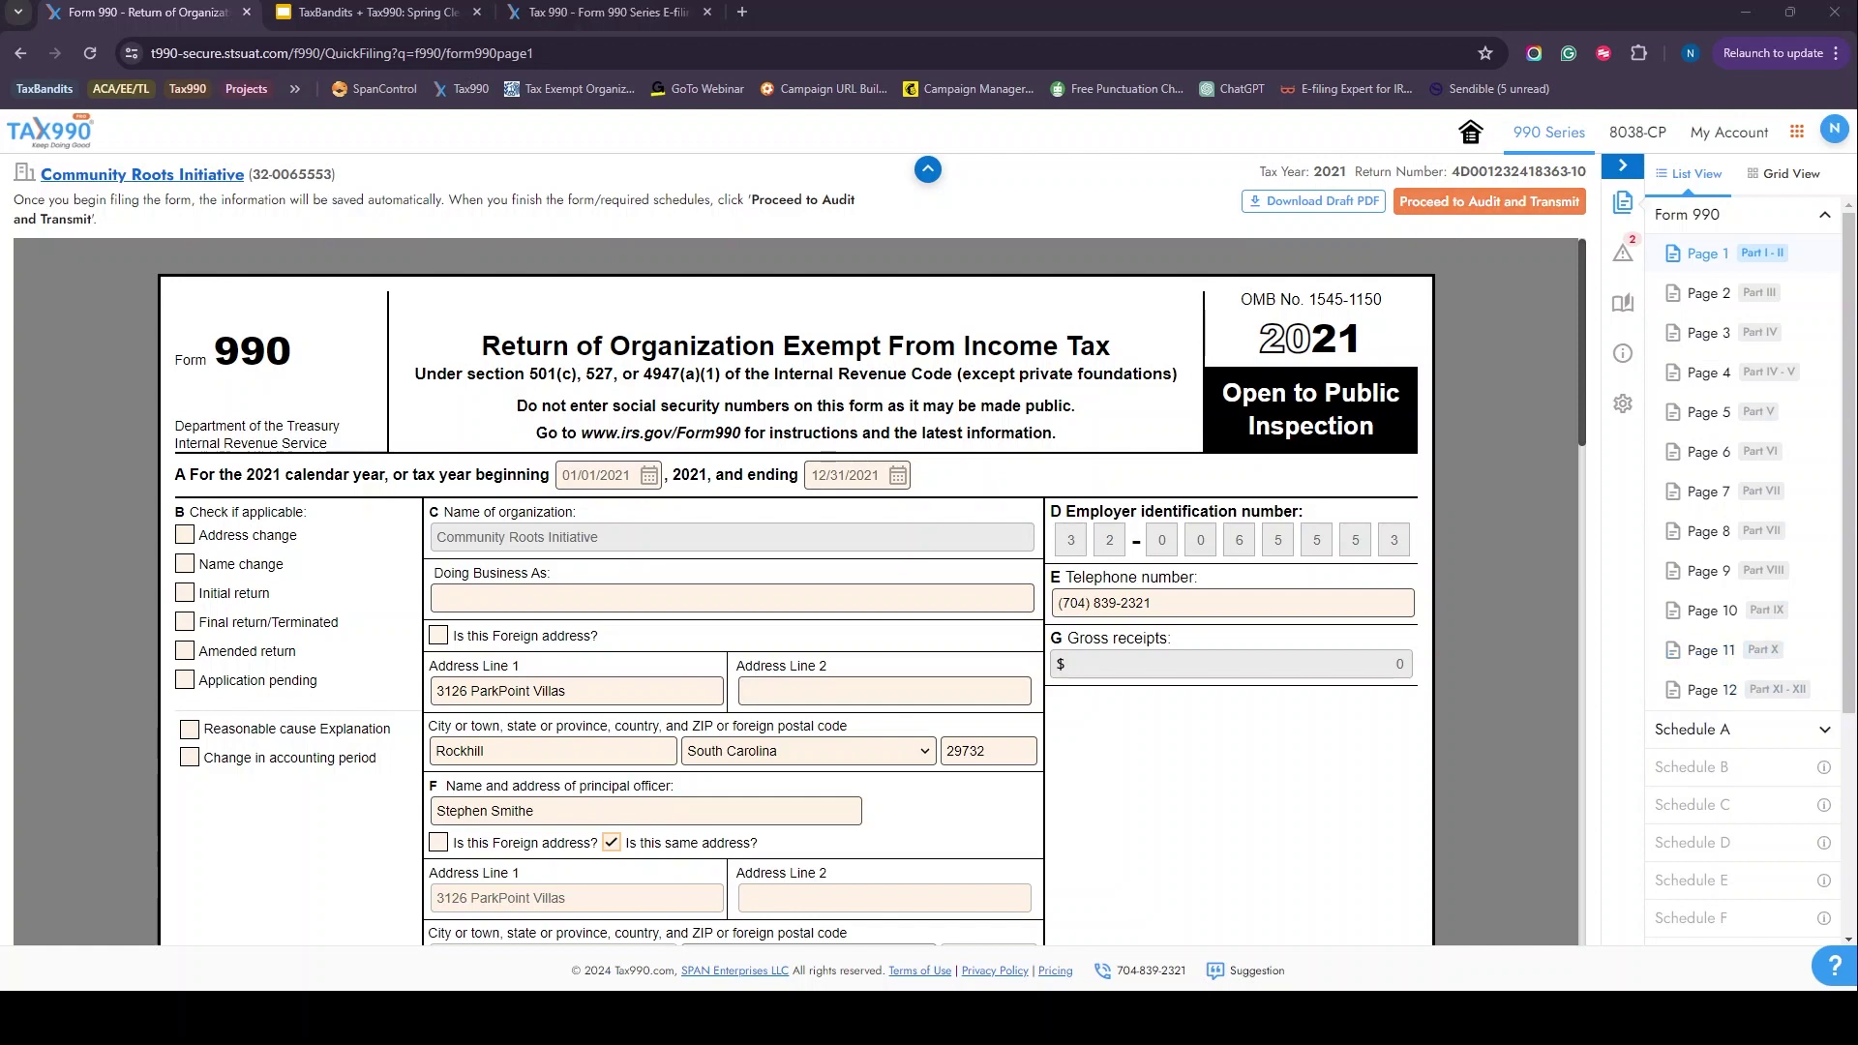
Step: Proceed to audit the return, going through the Return Summary to the audit report for Form 990
click(1490, 201)
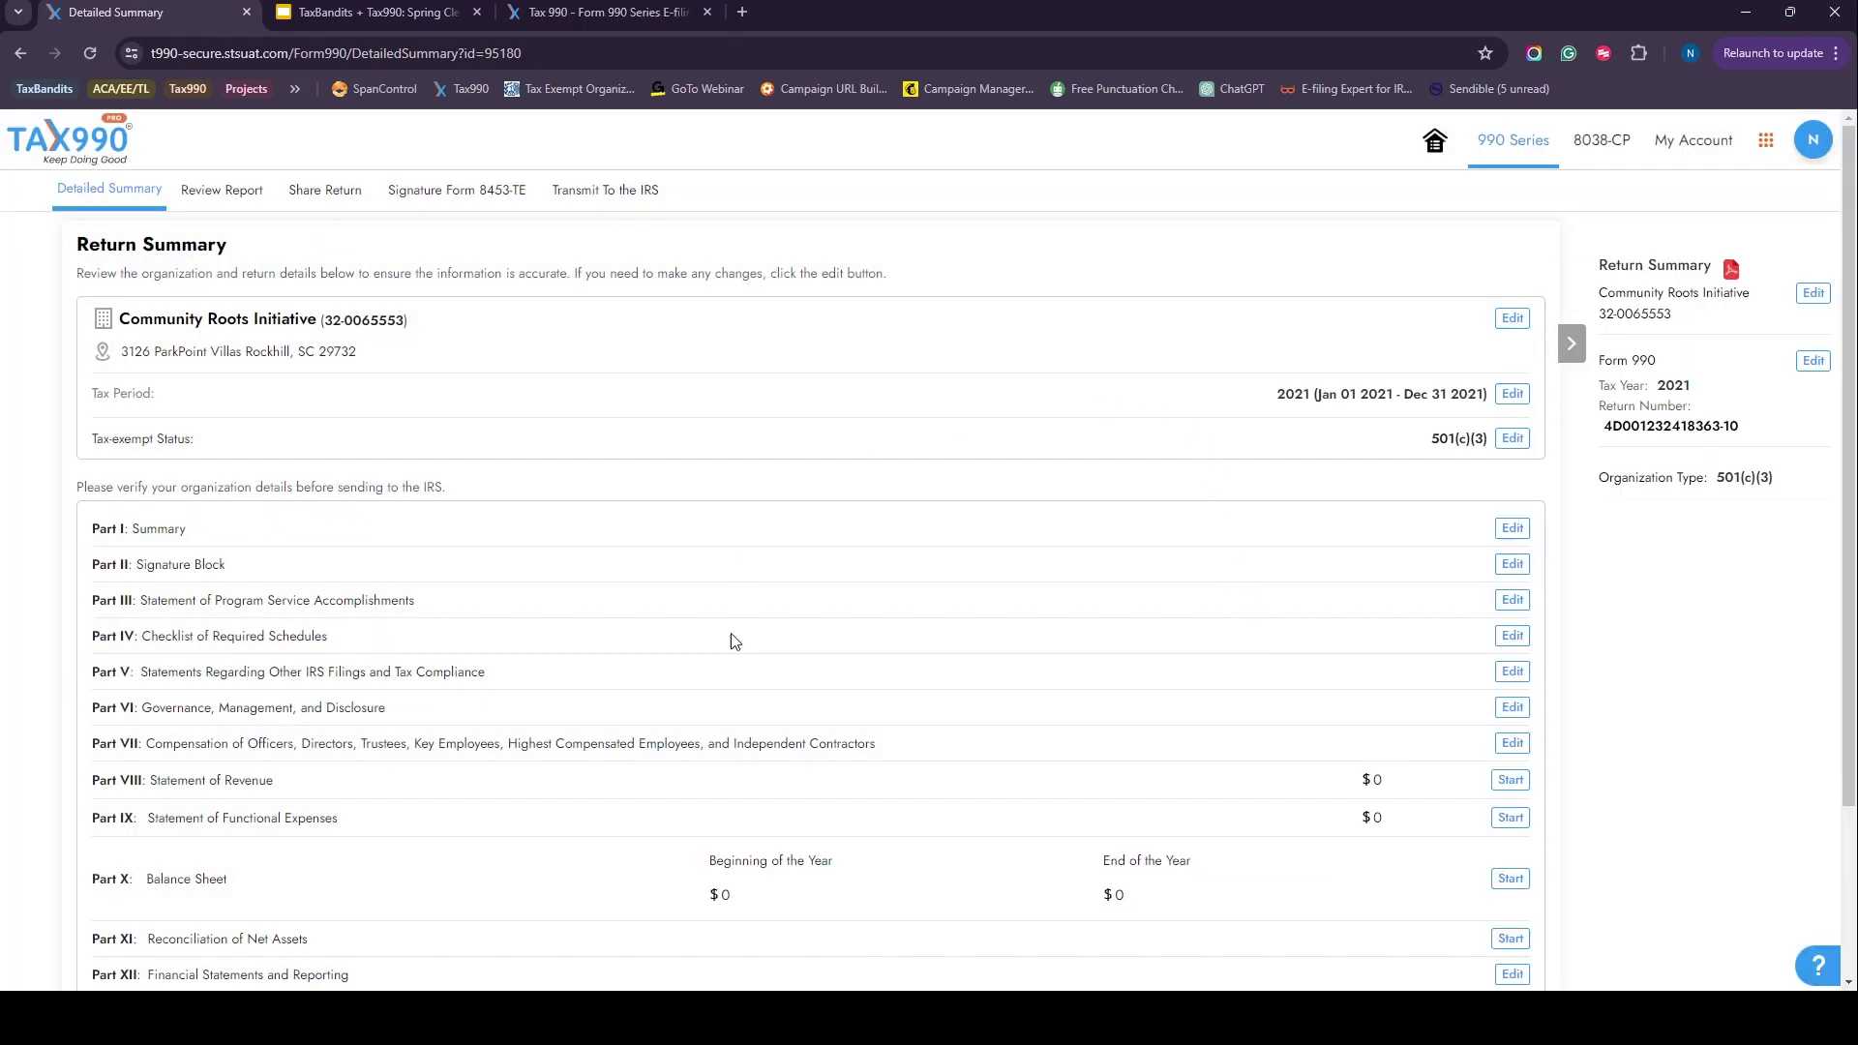
scroll(735, 639, down, 3)
click(1446, 895)
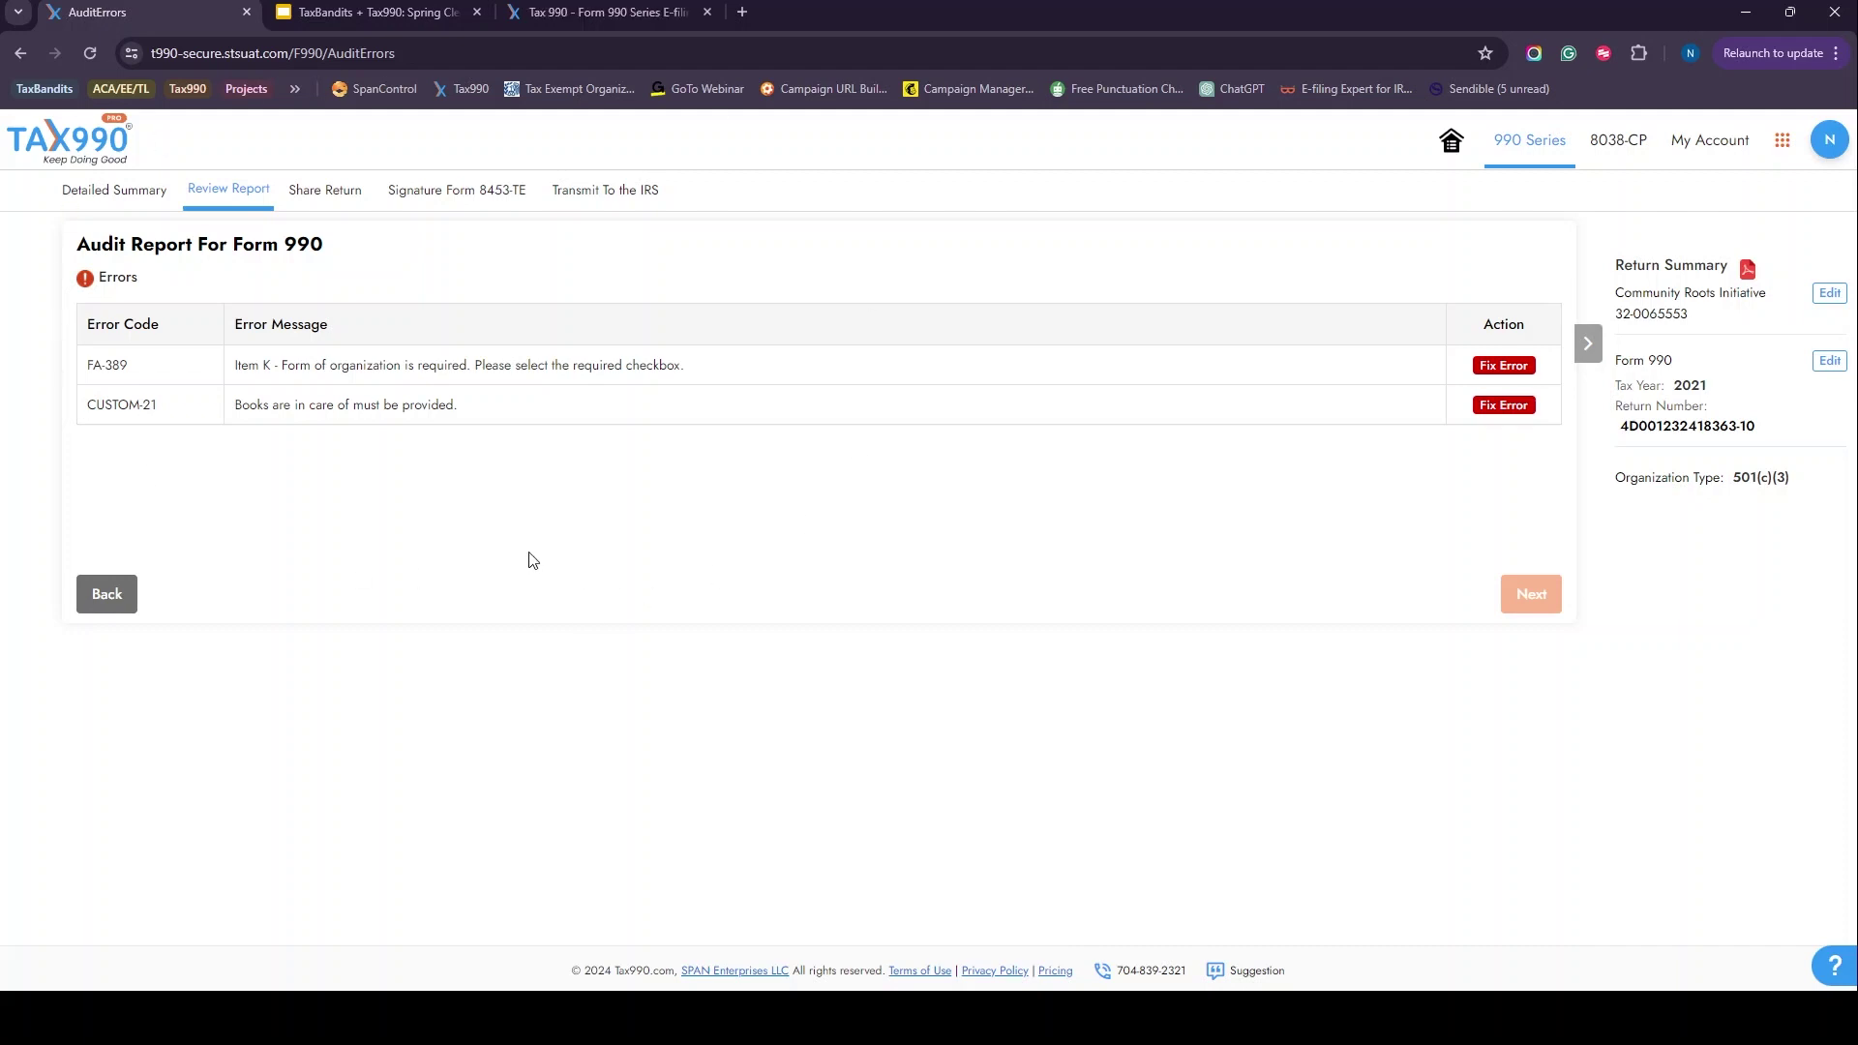
Step: Fix audit error FA-389 by choosing Corporation as the Item K form of organization, and refresh the audit errors
click(1487, 373)
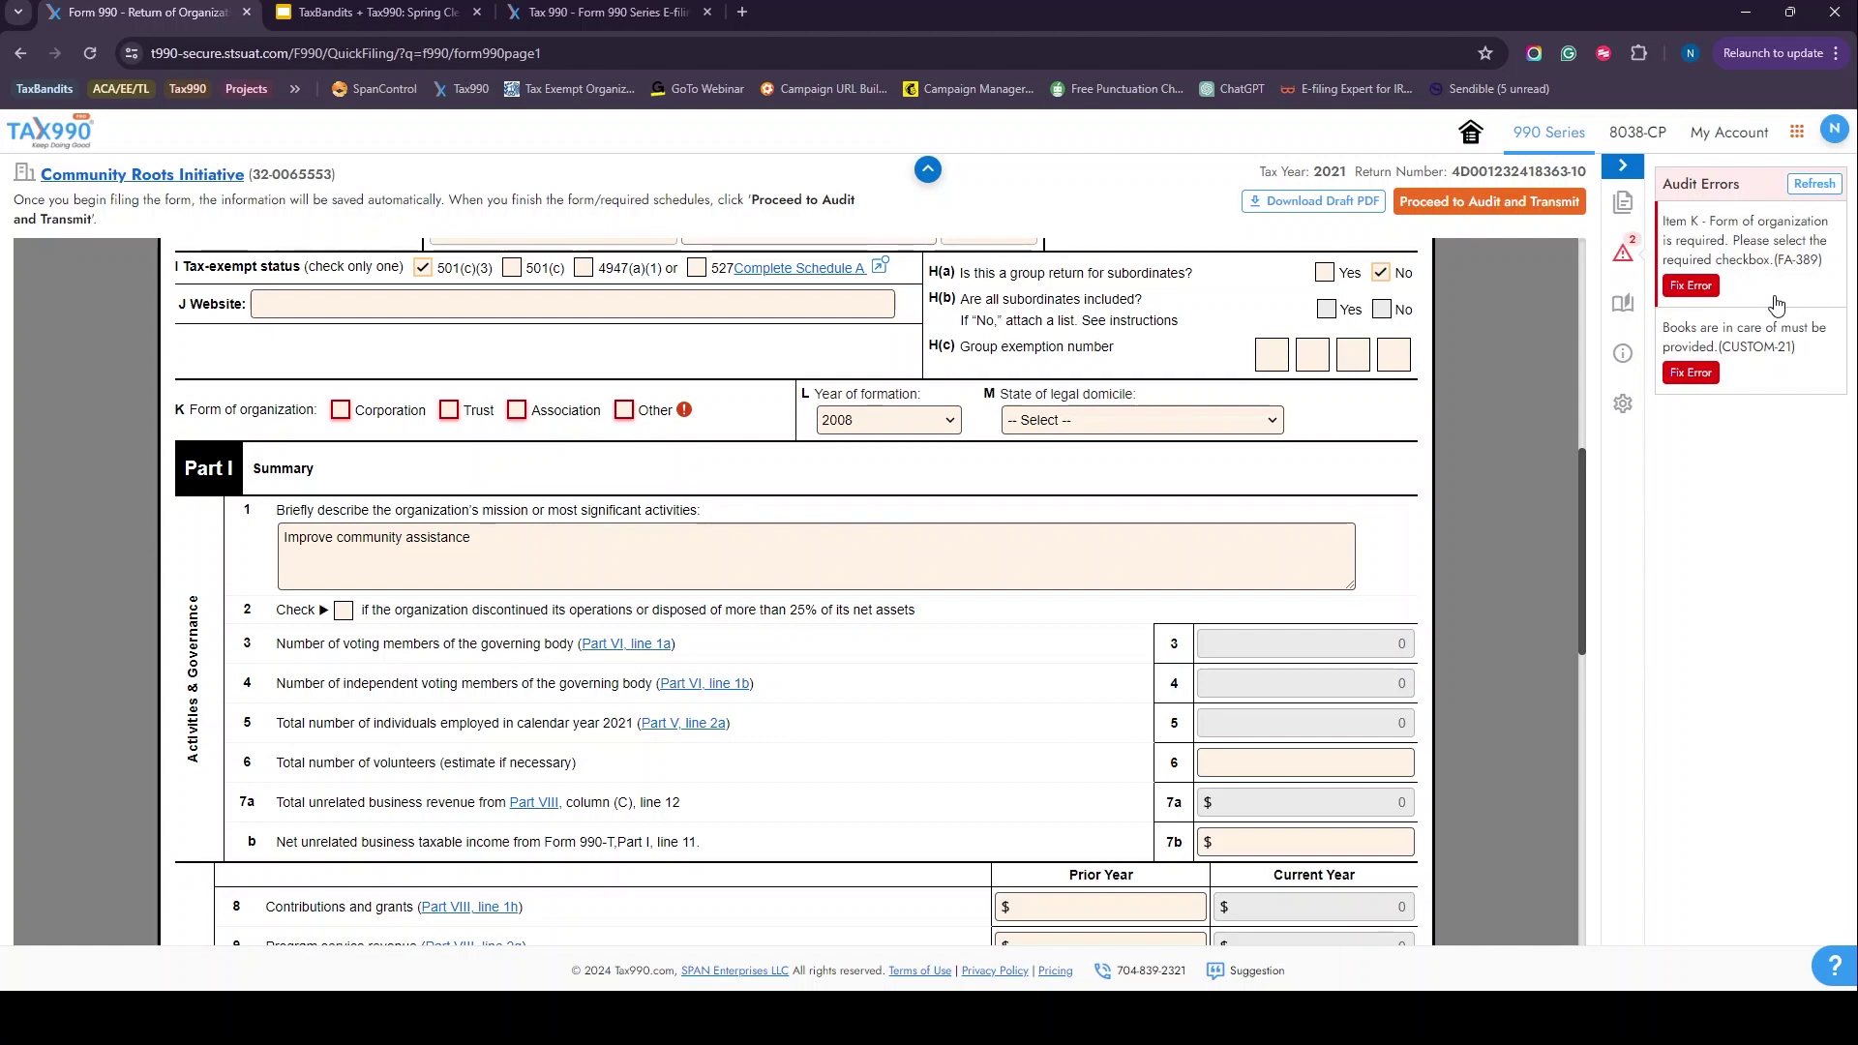
click(339, 409)
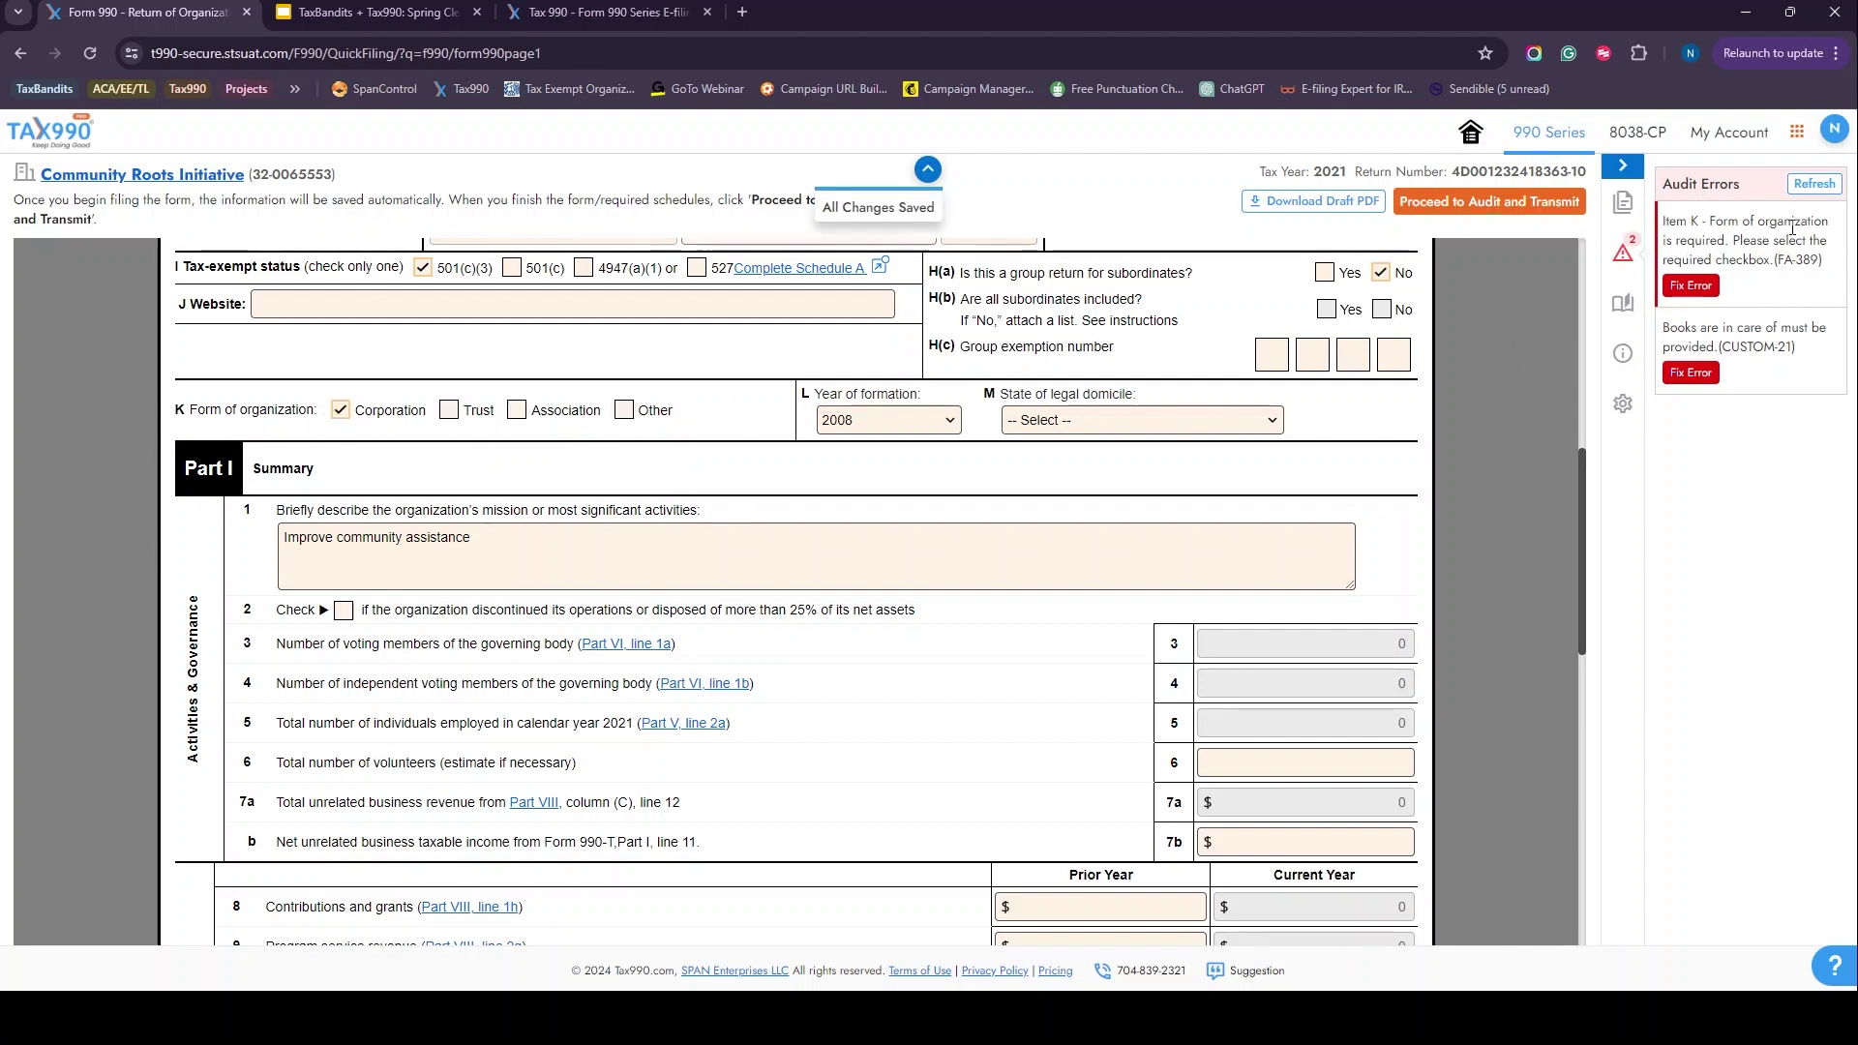
click(1818, 186)
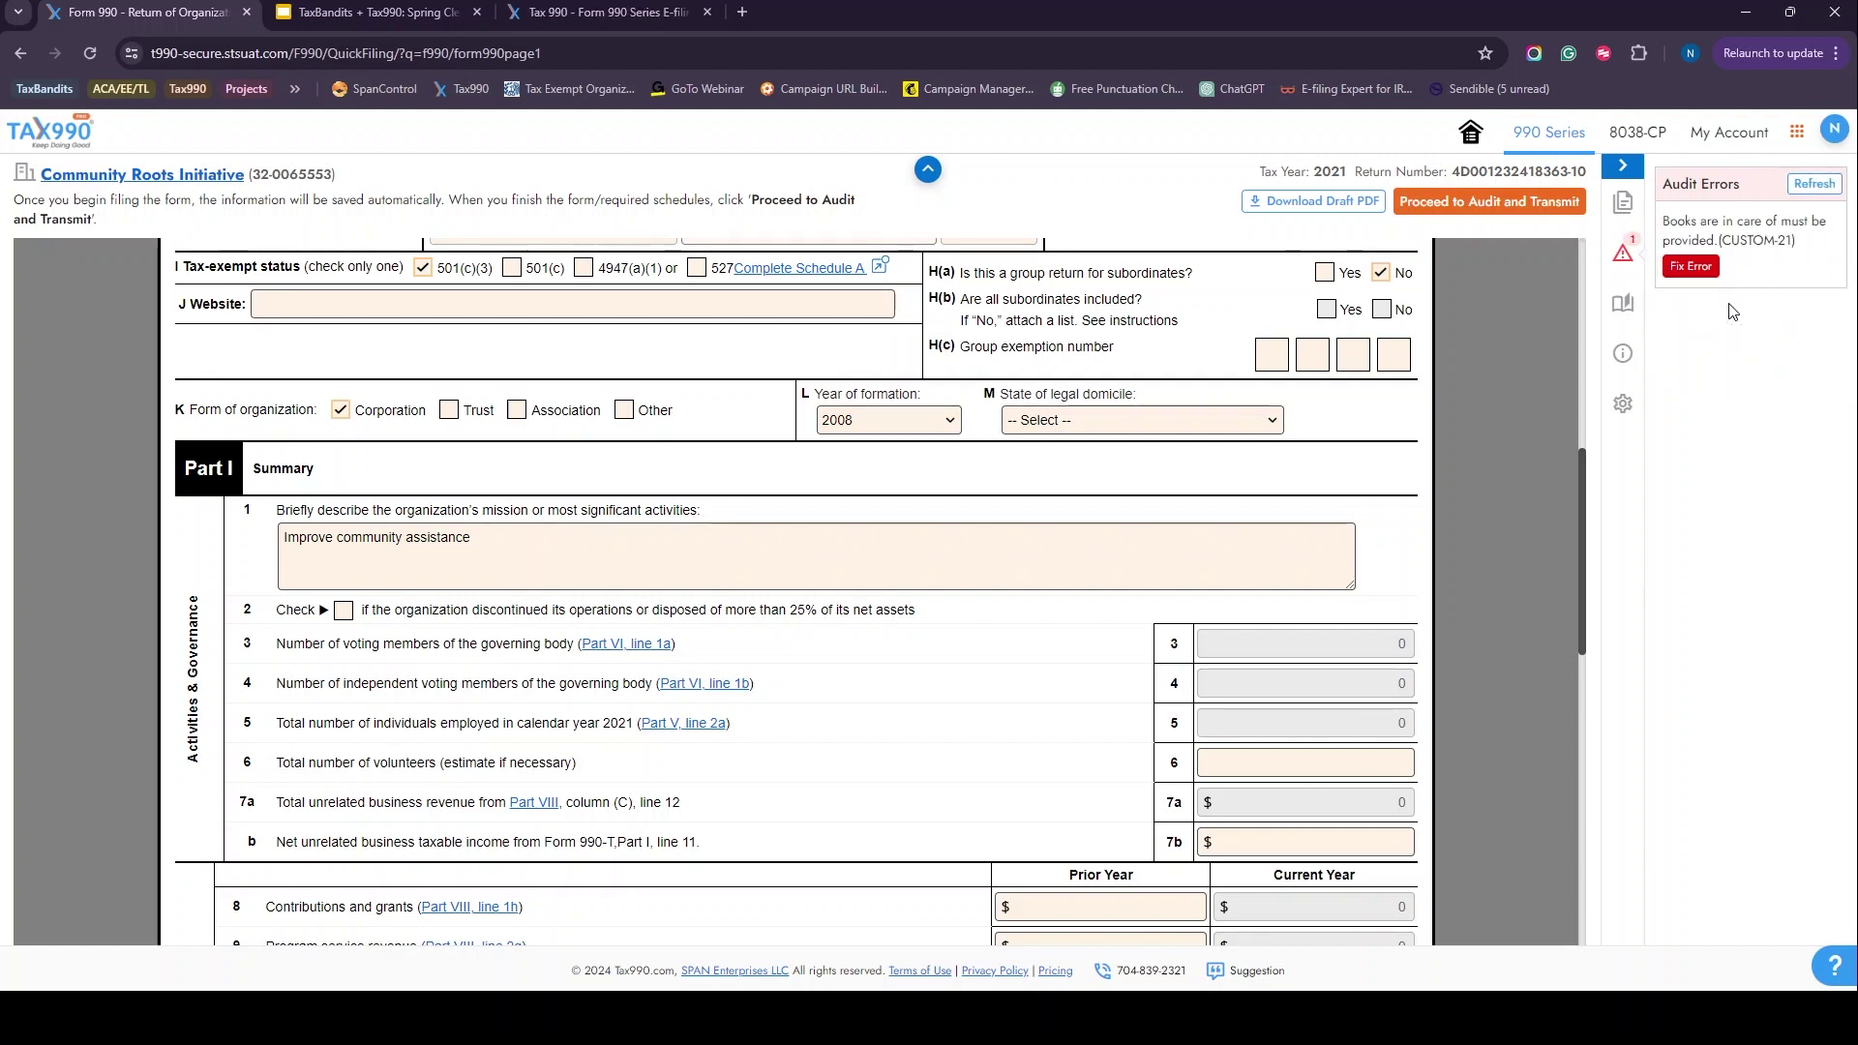
Step: Fix error CUSTOM-21 by entering the book keeper's name on line 20 with the same address as the organization, and refresh the audit errors
click(1691, 268)
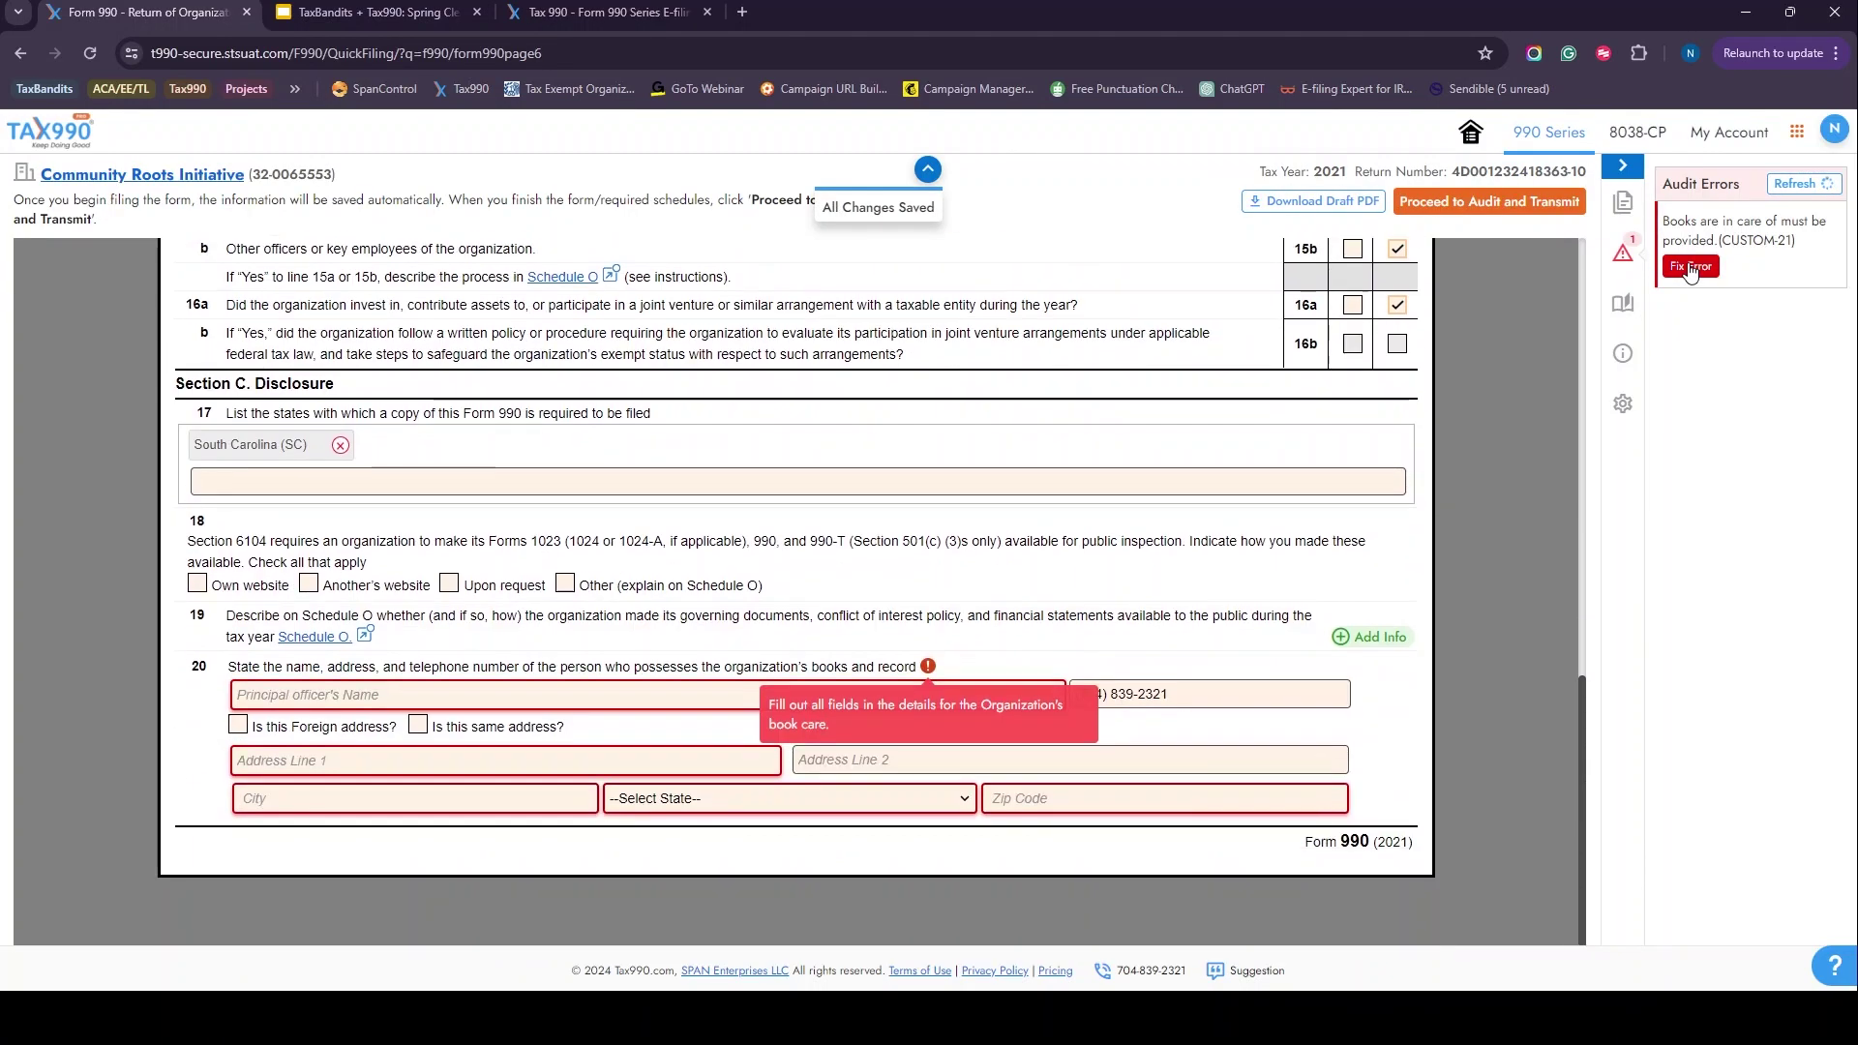
click(481, 707)
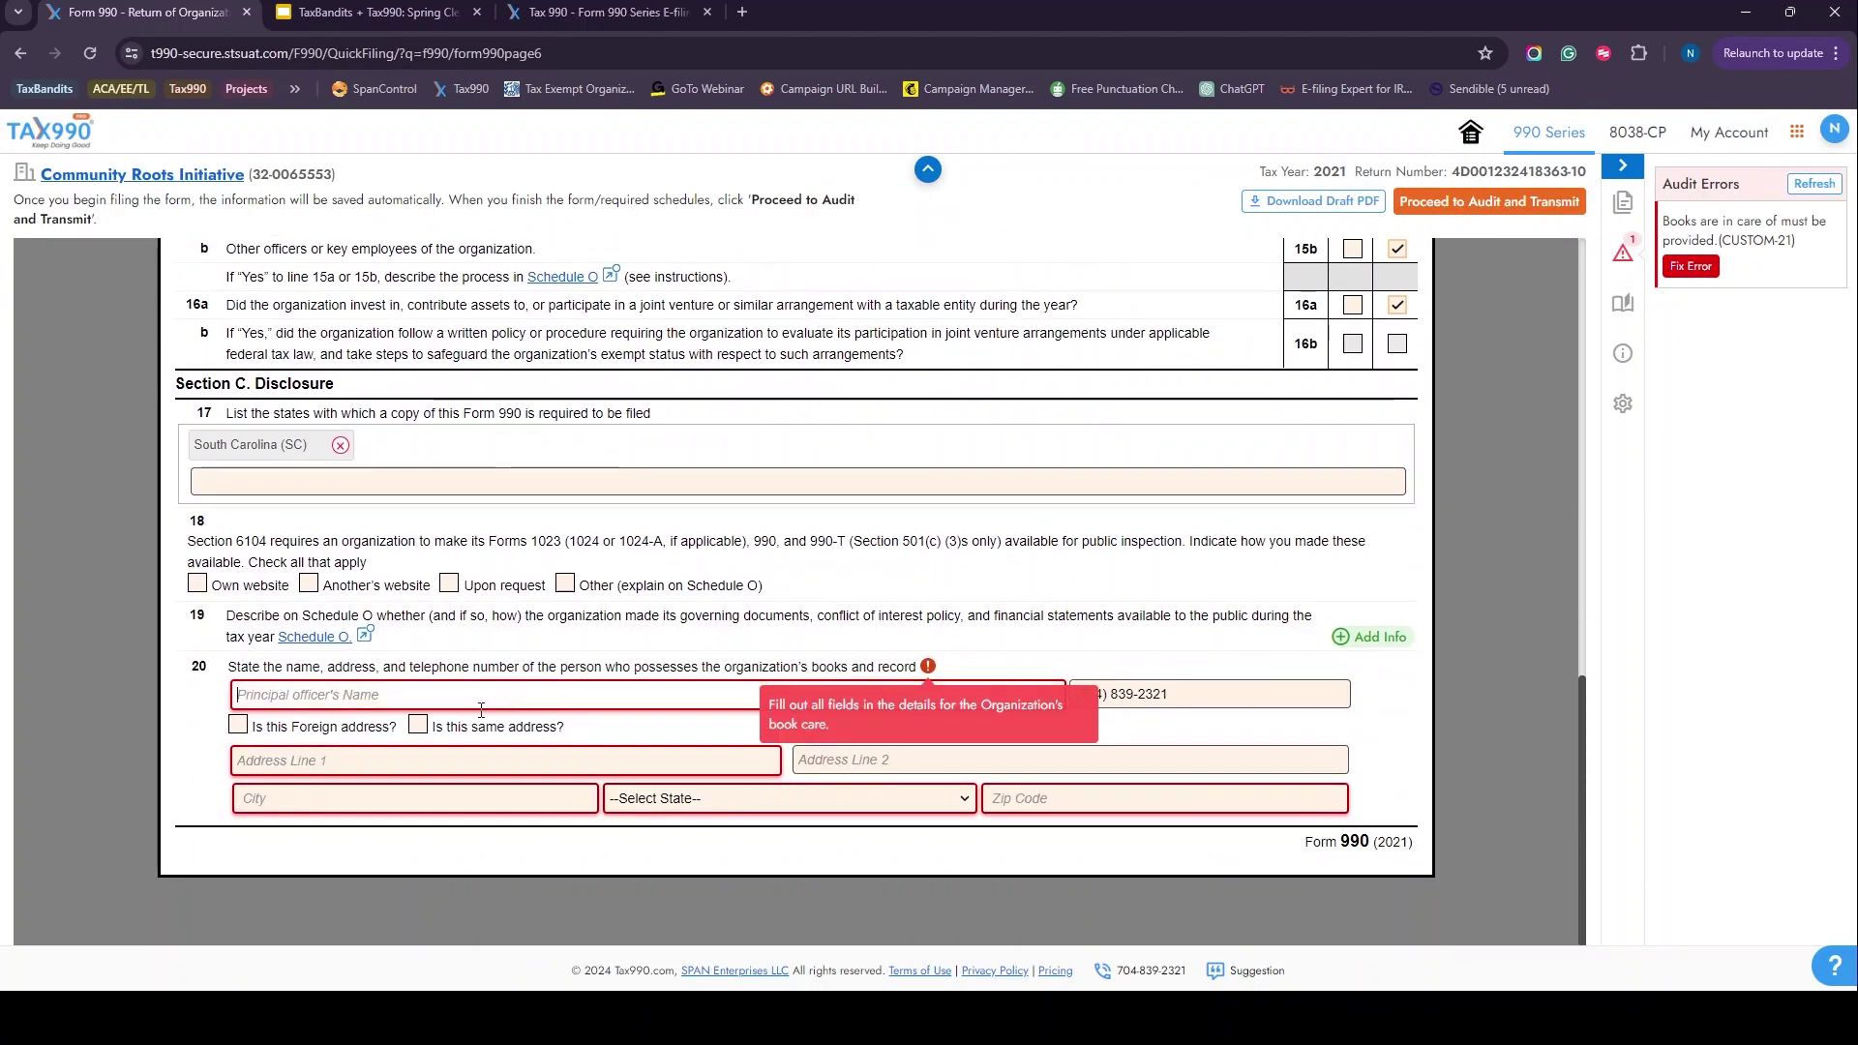
text(Nikita)
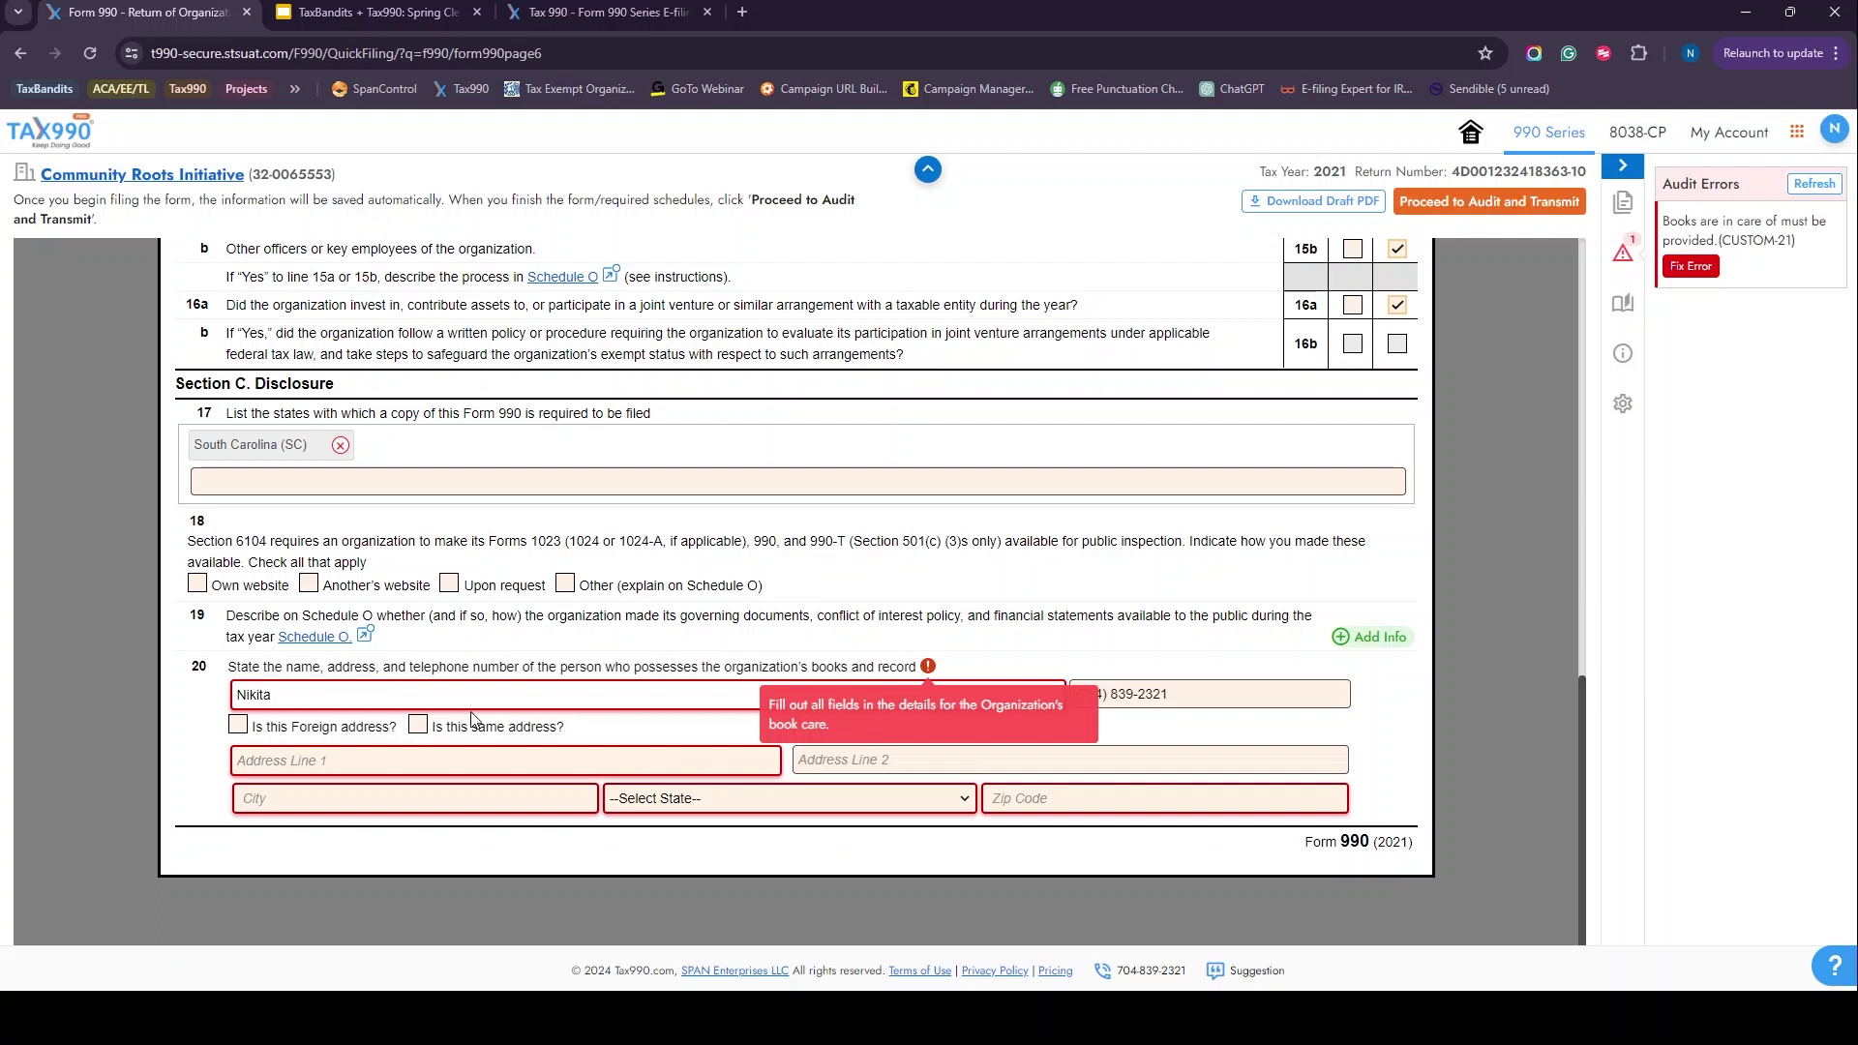
click(417, 726)
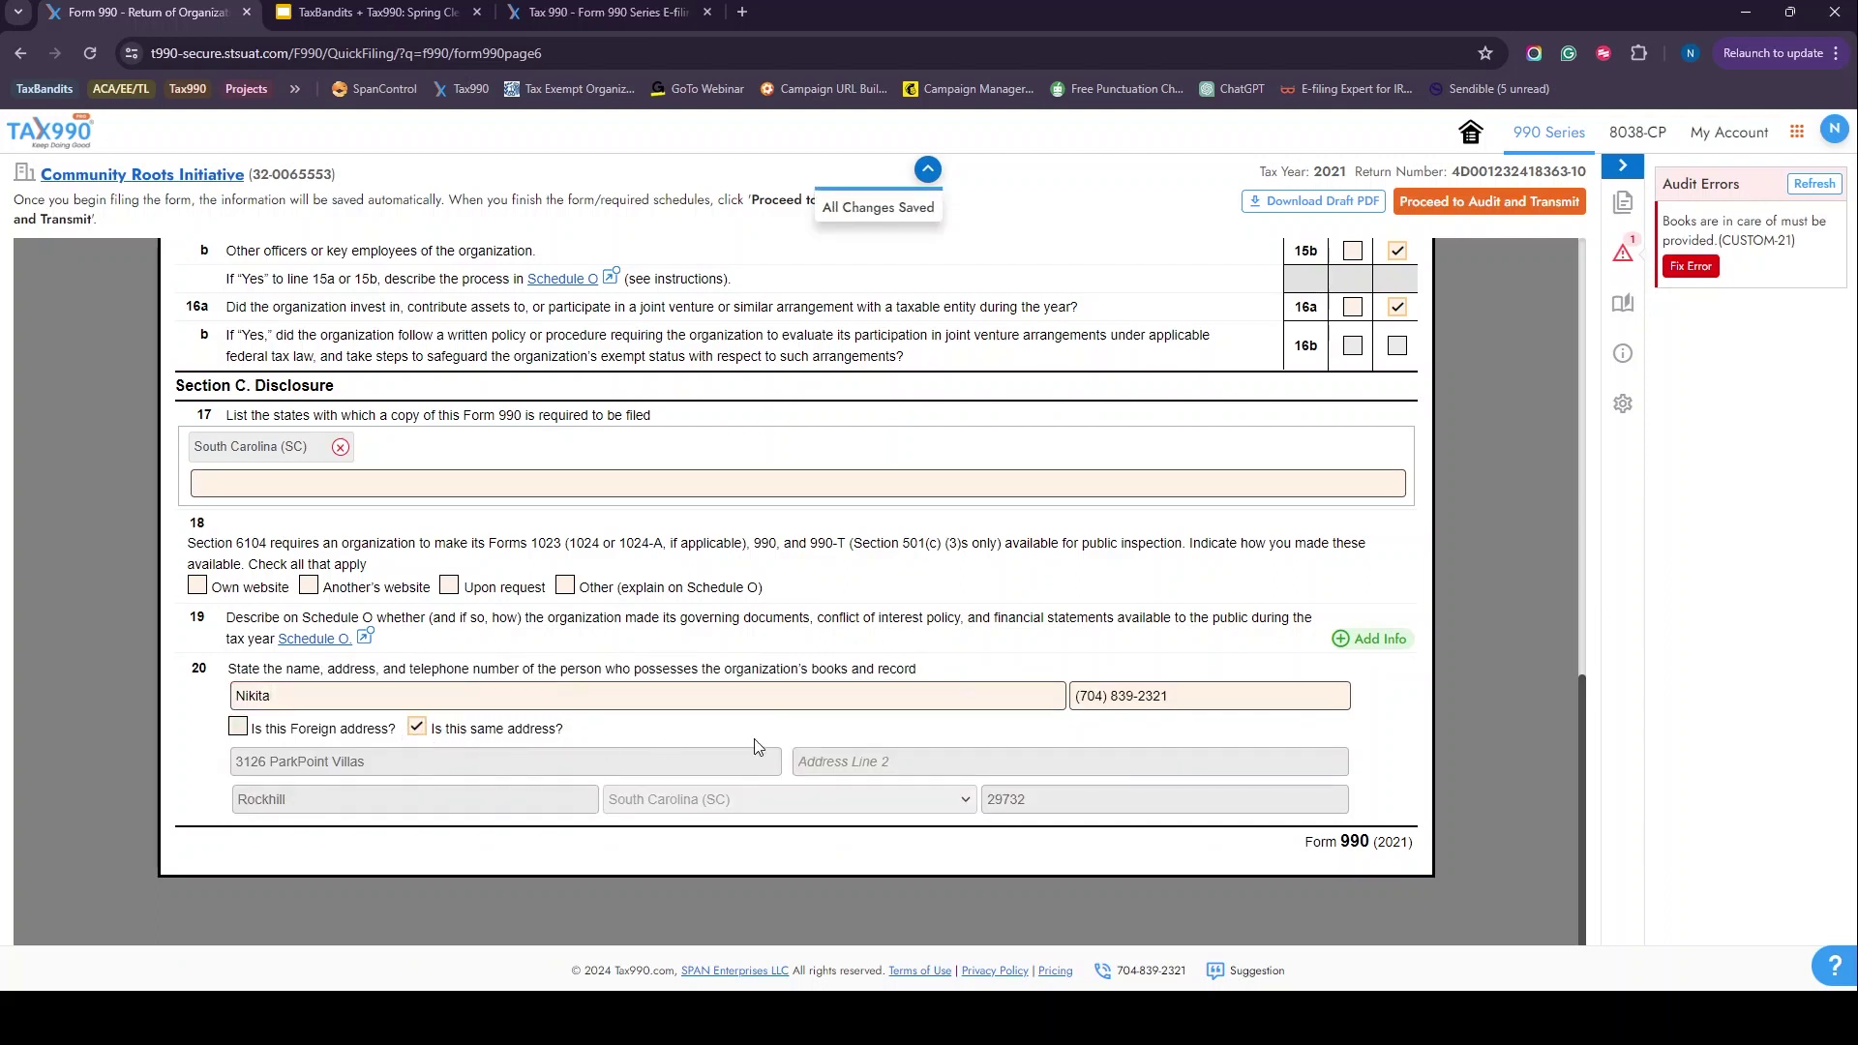
click(1803, 185)
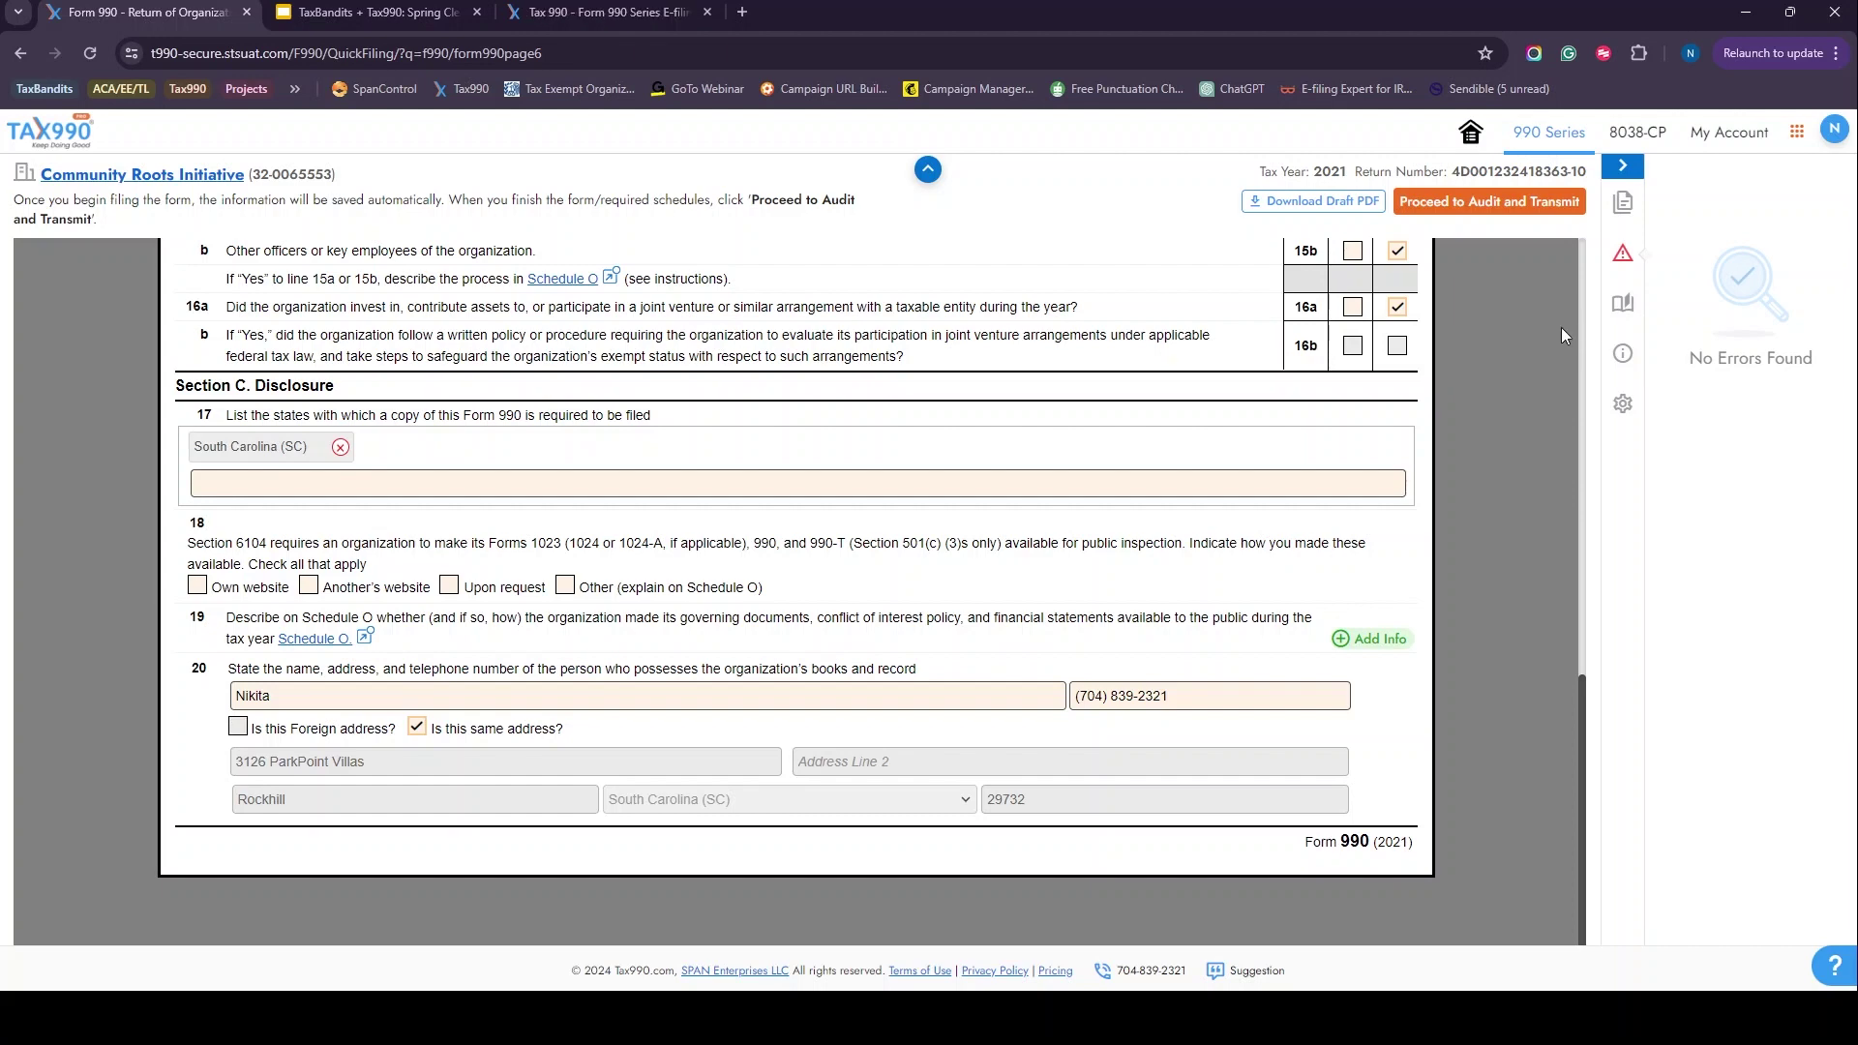
Step: Look over the Part VI answers, the form and schedule instructions, and the explanations of the form's symbols
scroll(1560, 327, up, 4)
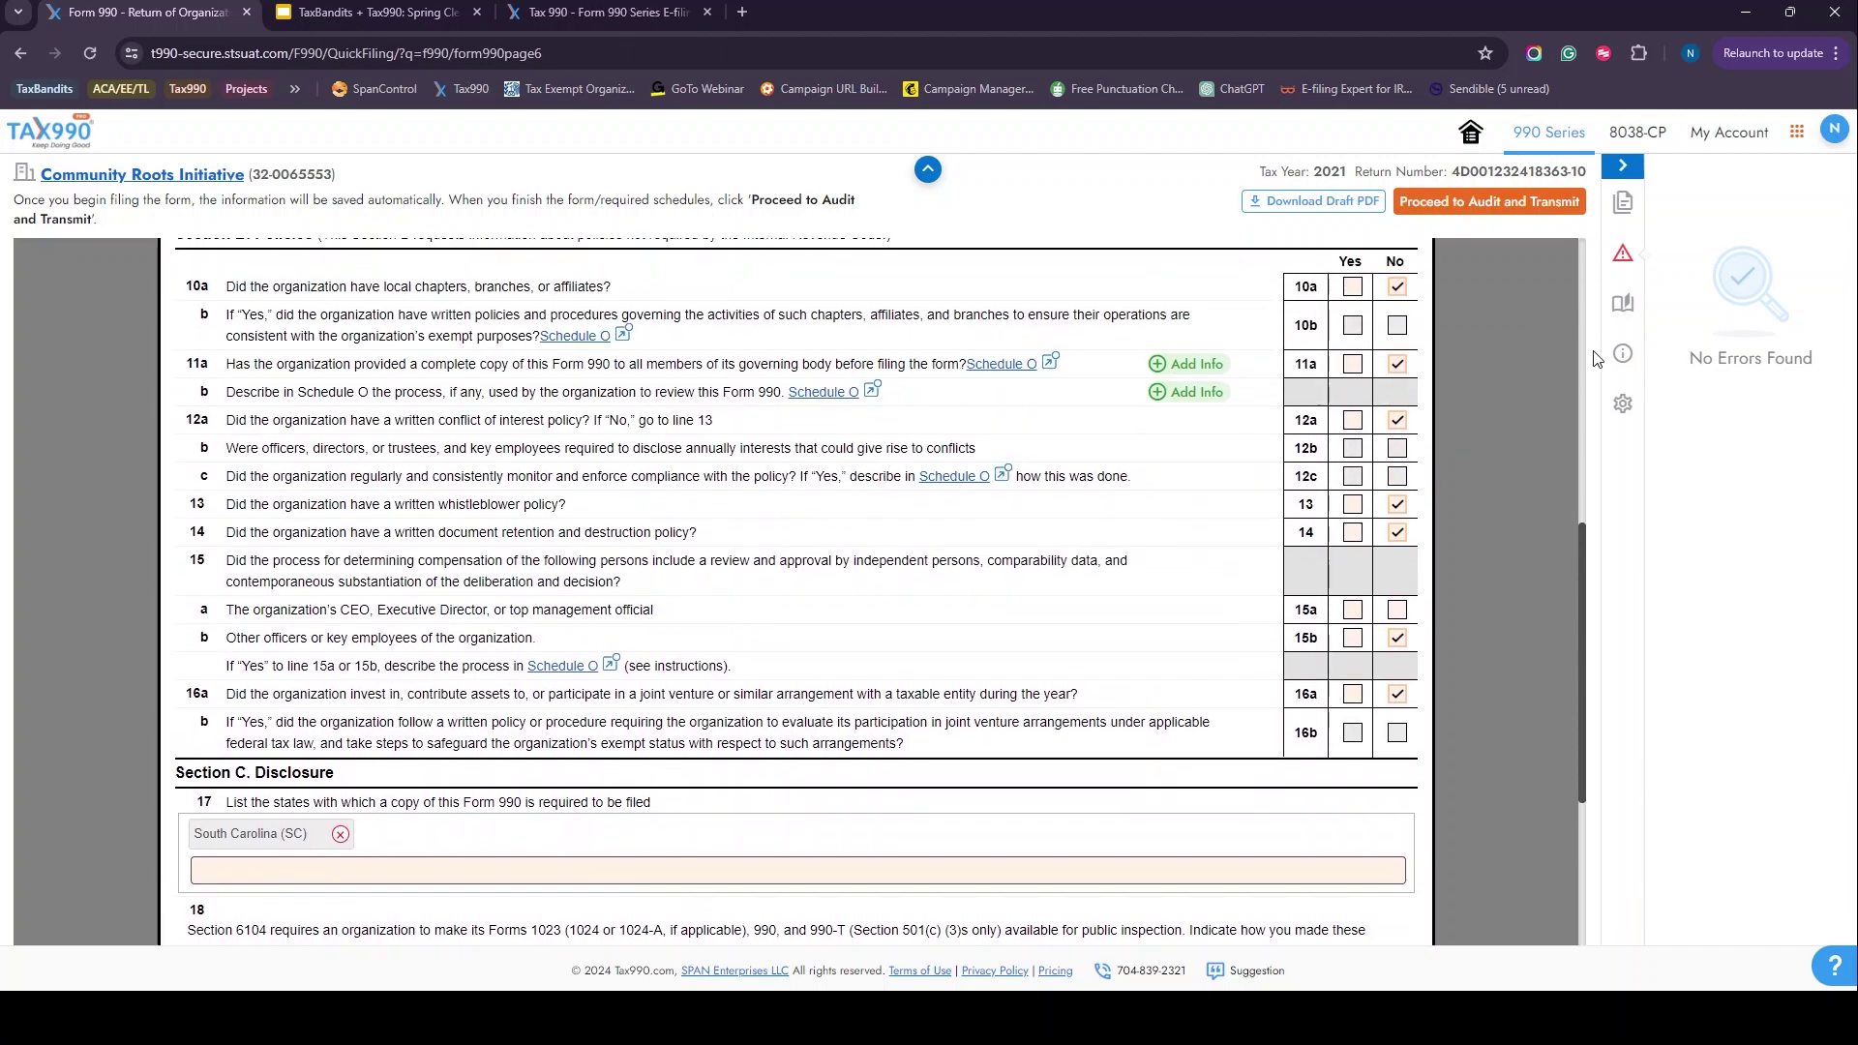
click(1630, 317)
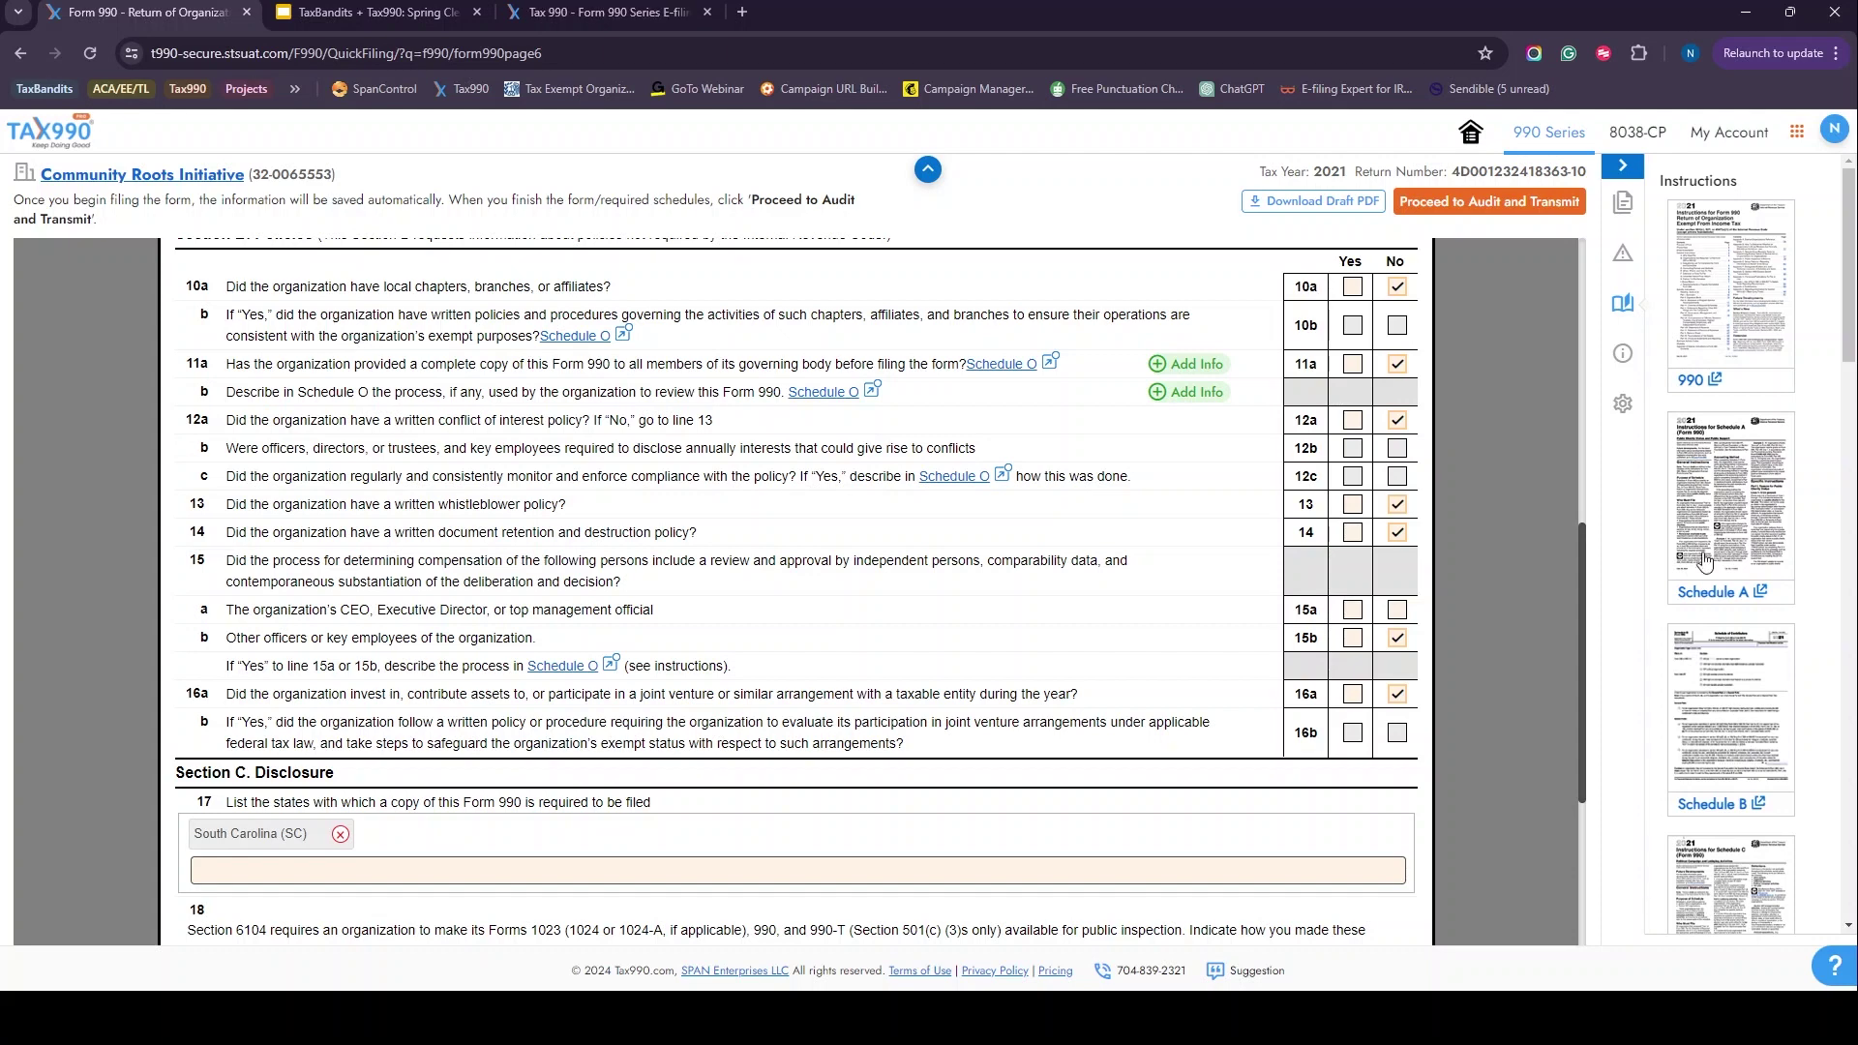
click(1627, 358)
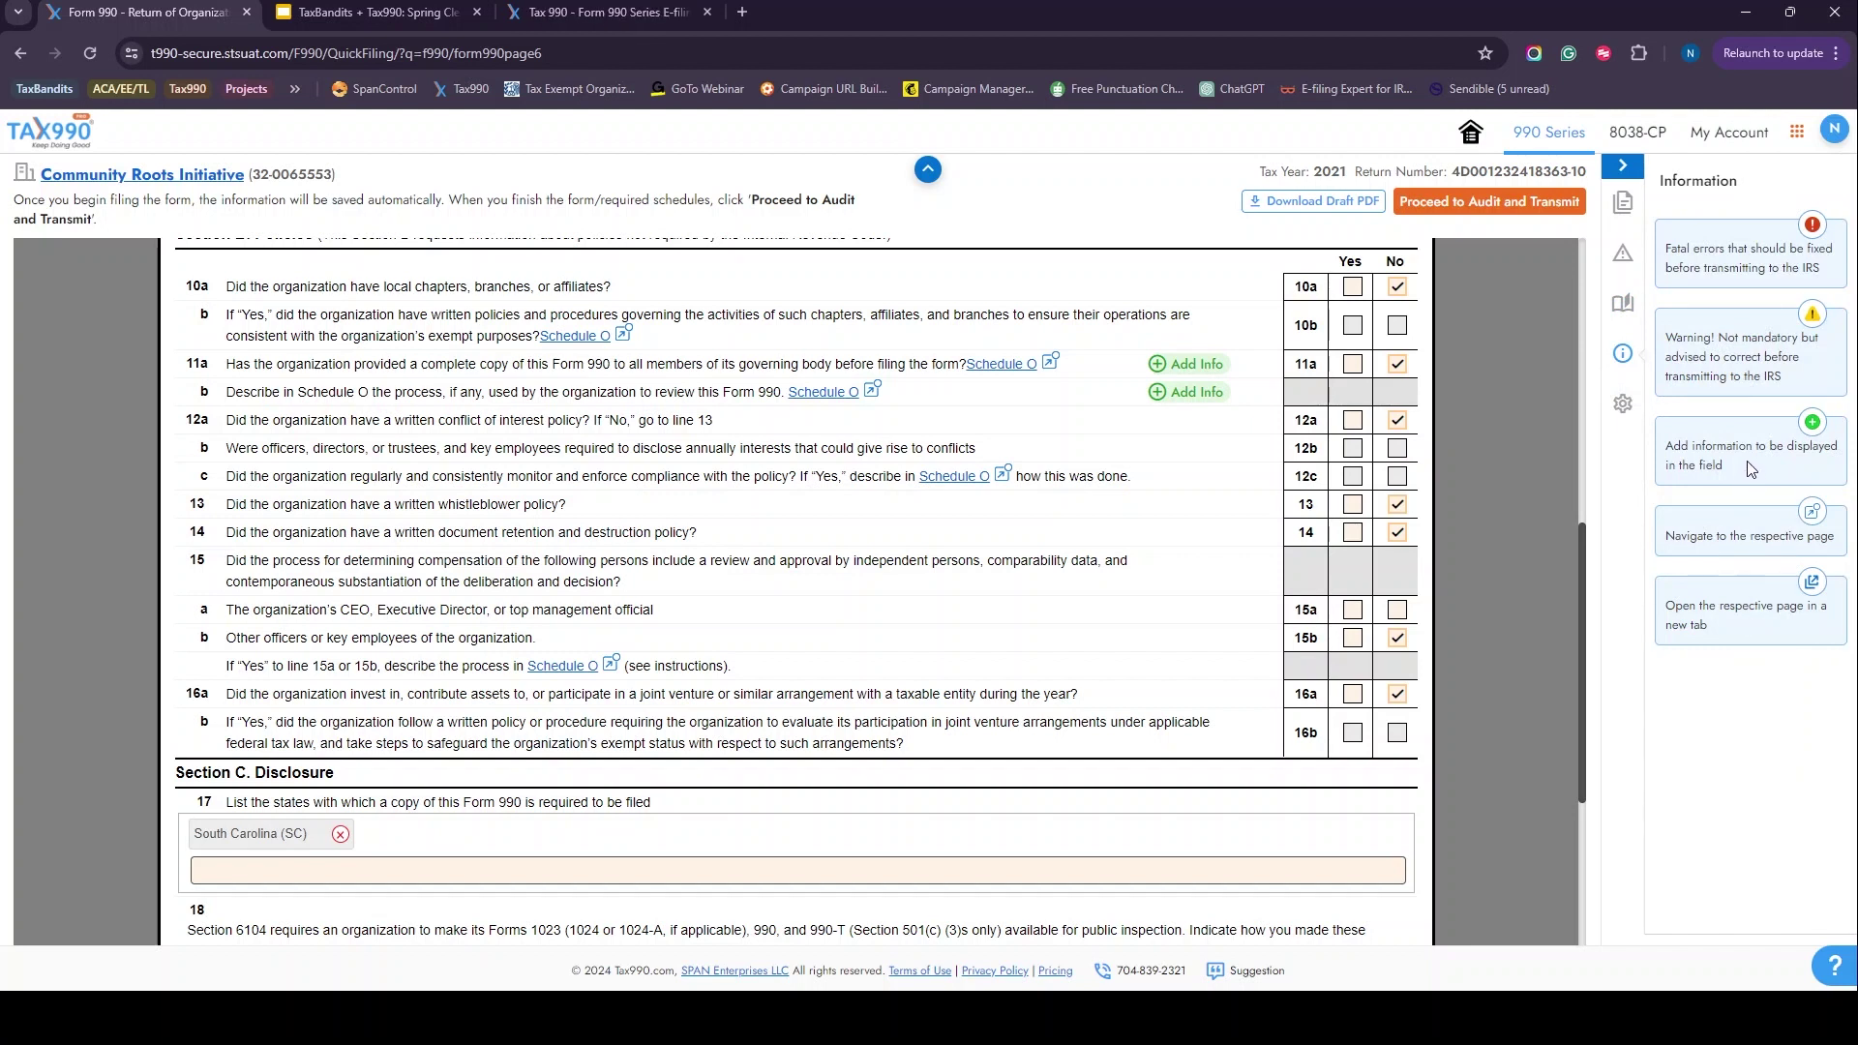
Step: Proceed to audit the Form 990 return, passing the Return Summary and the audit report to reach the options for sharing the return
click(1537, 215)
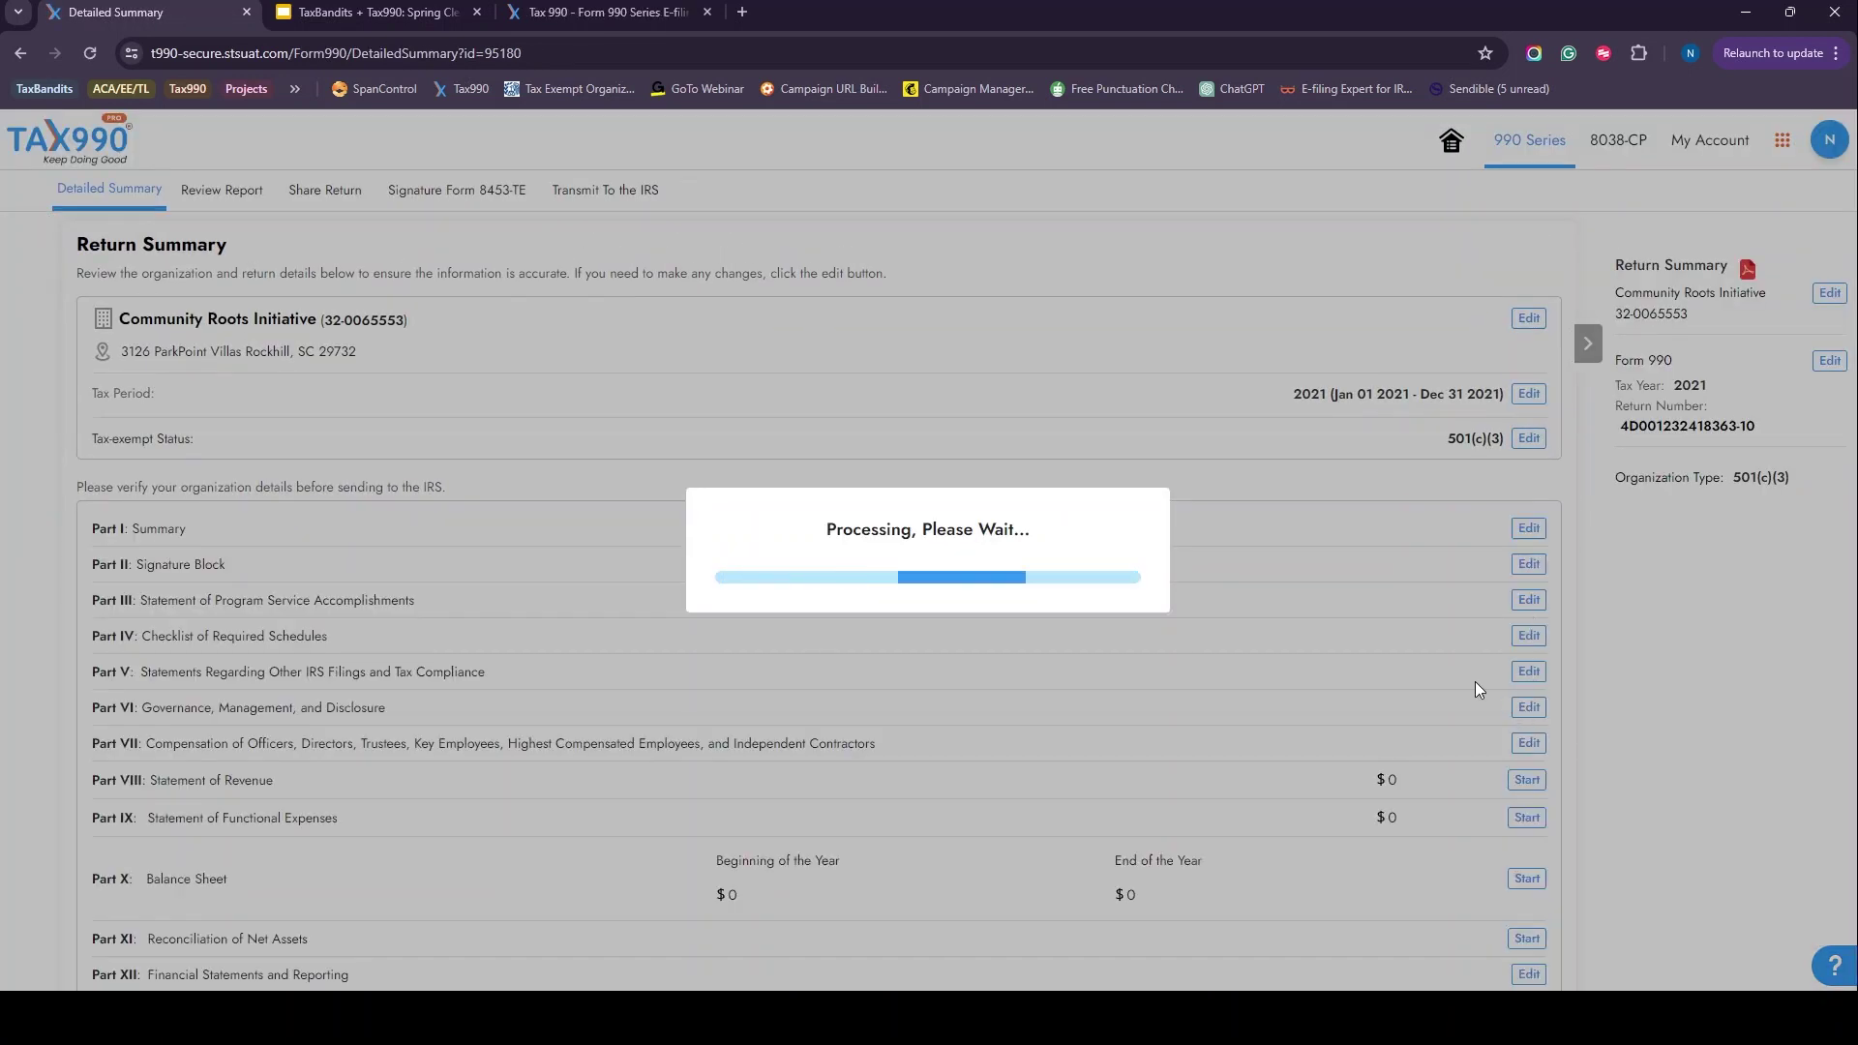
scroll(1490, 695, down, 1)
scroll(1491, 695, down, 3)
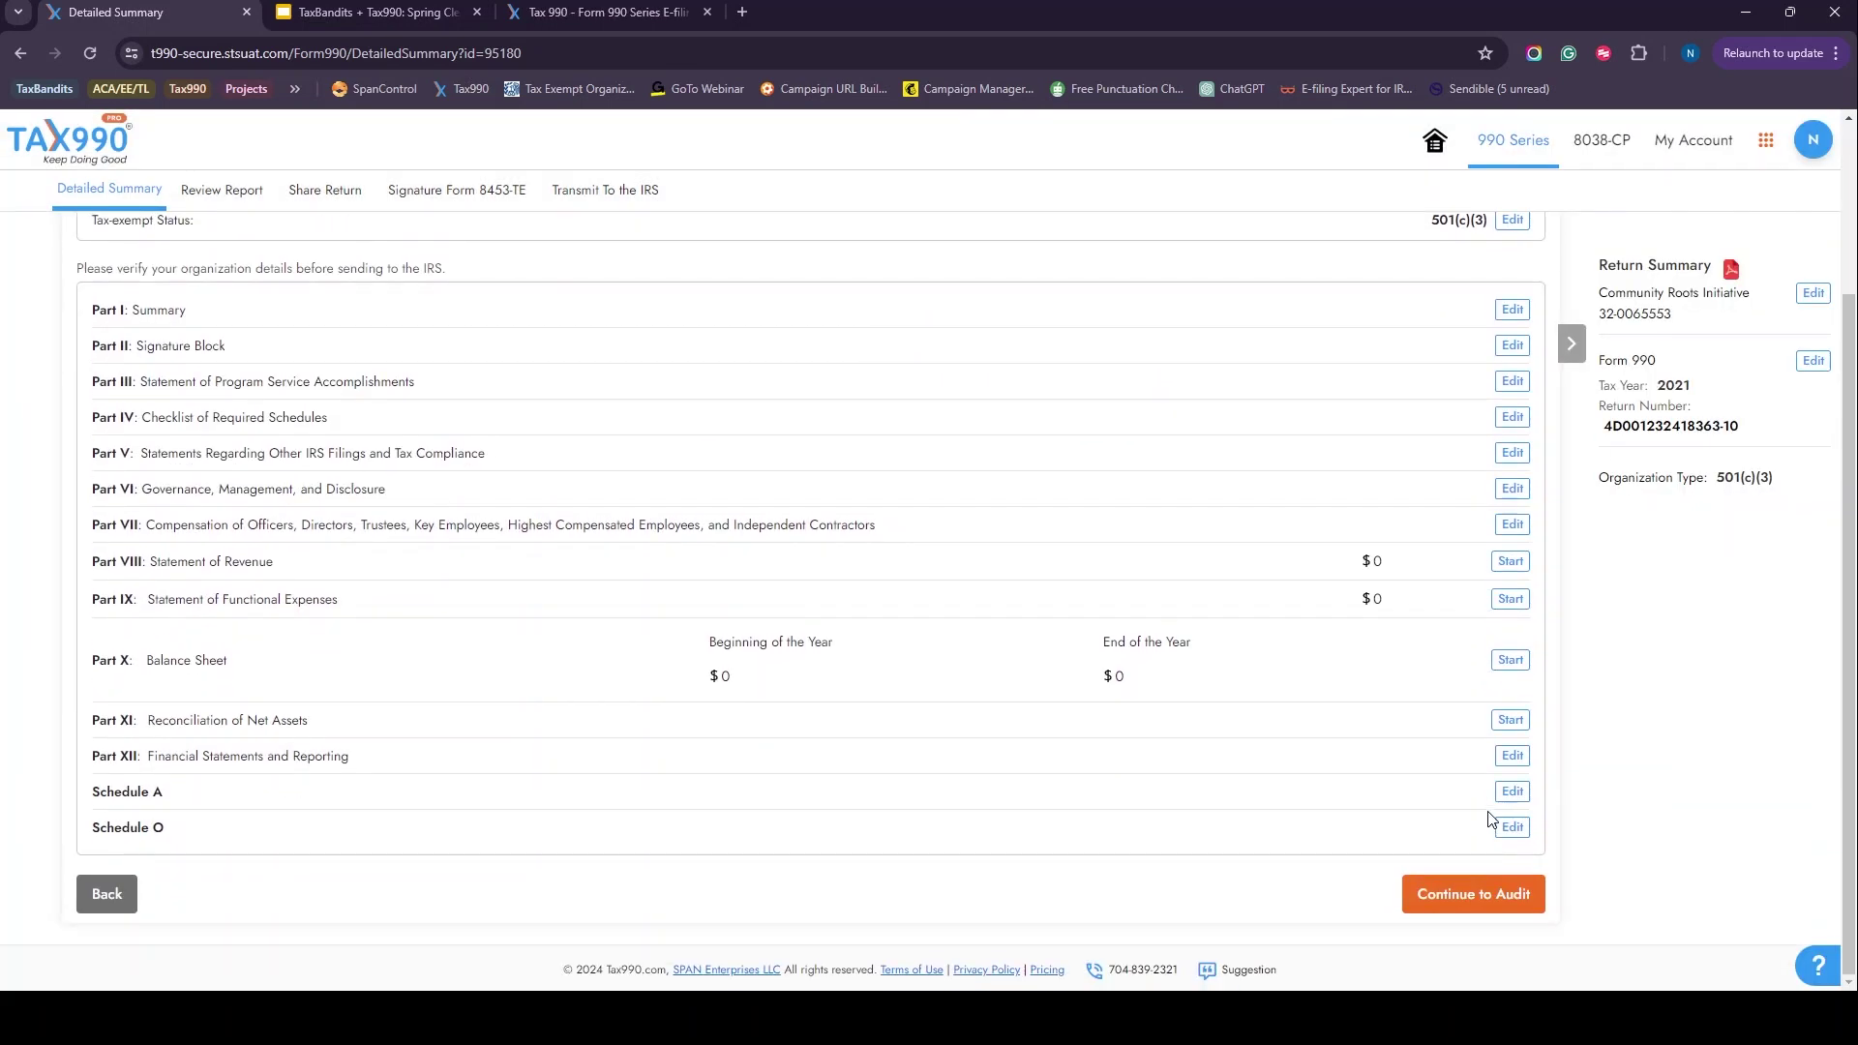
click(1488, 891)
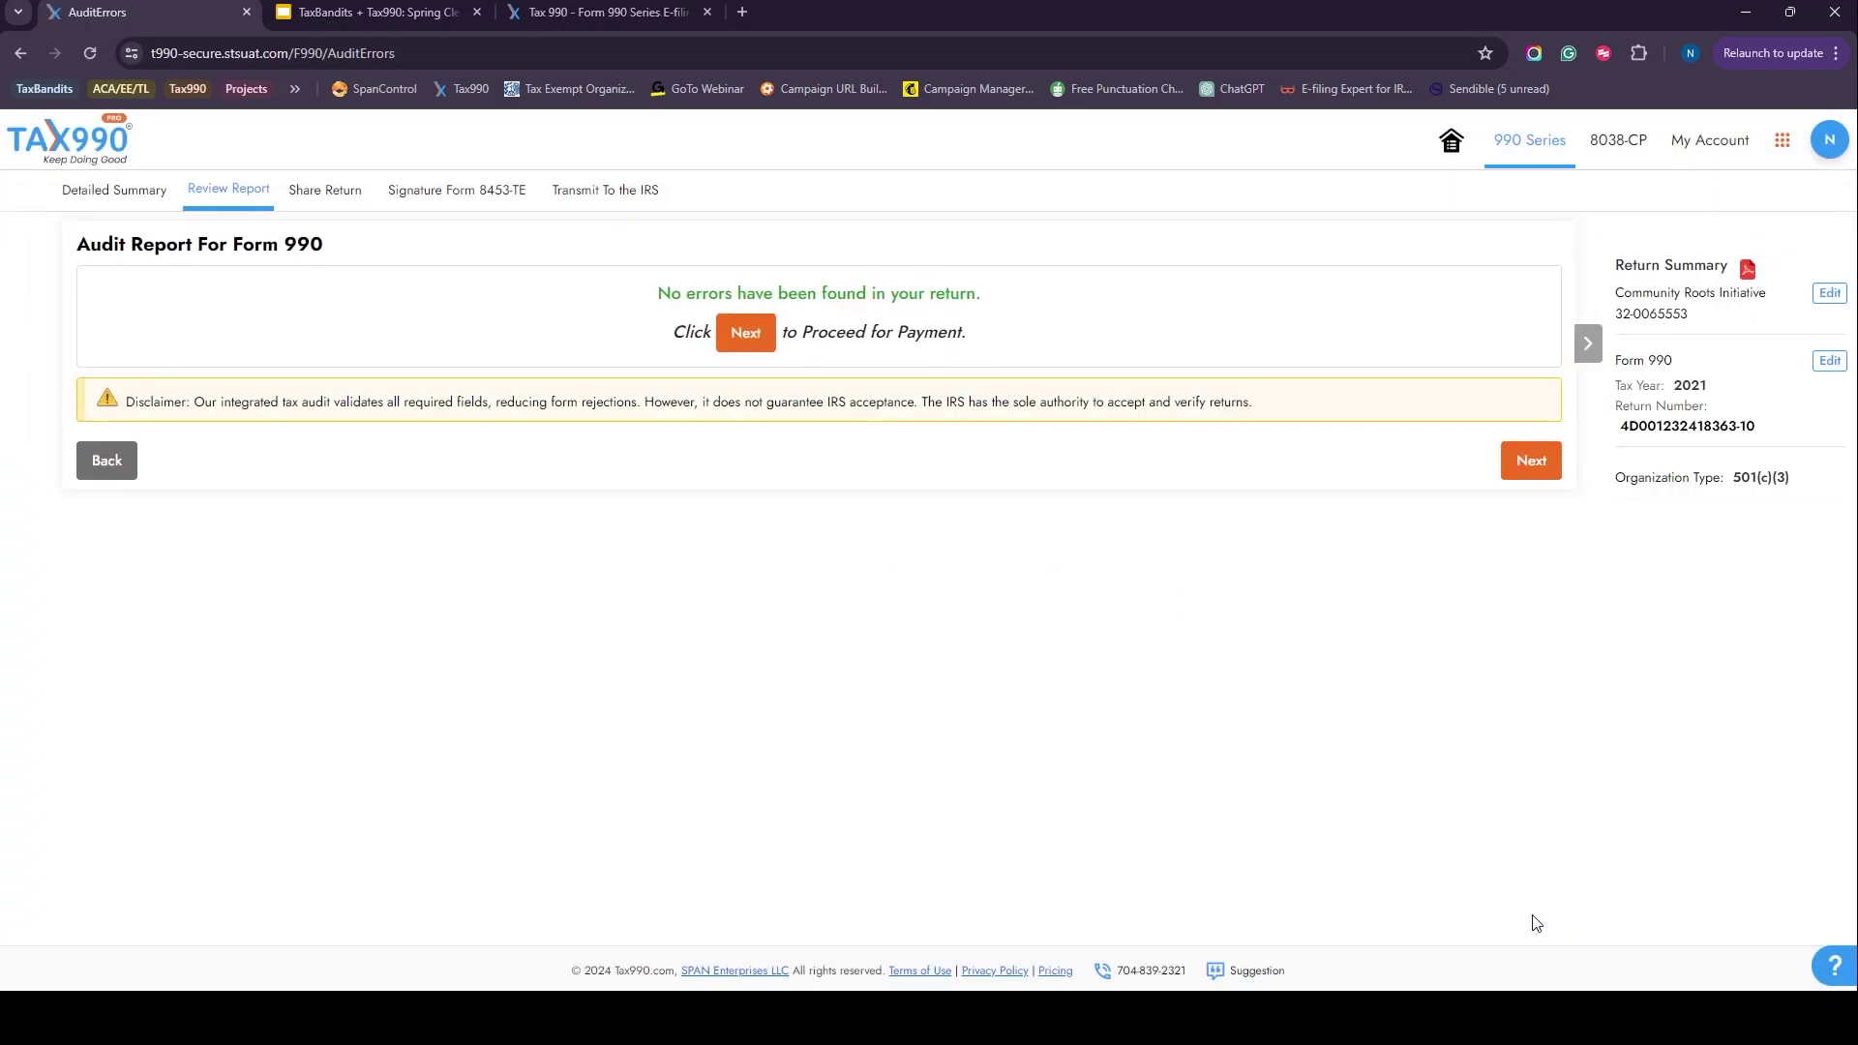
click(1549, 480)
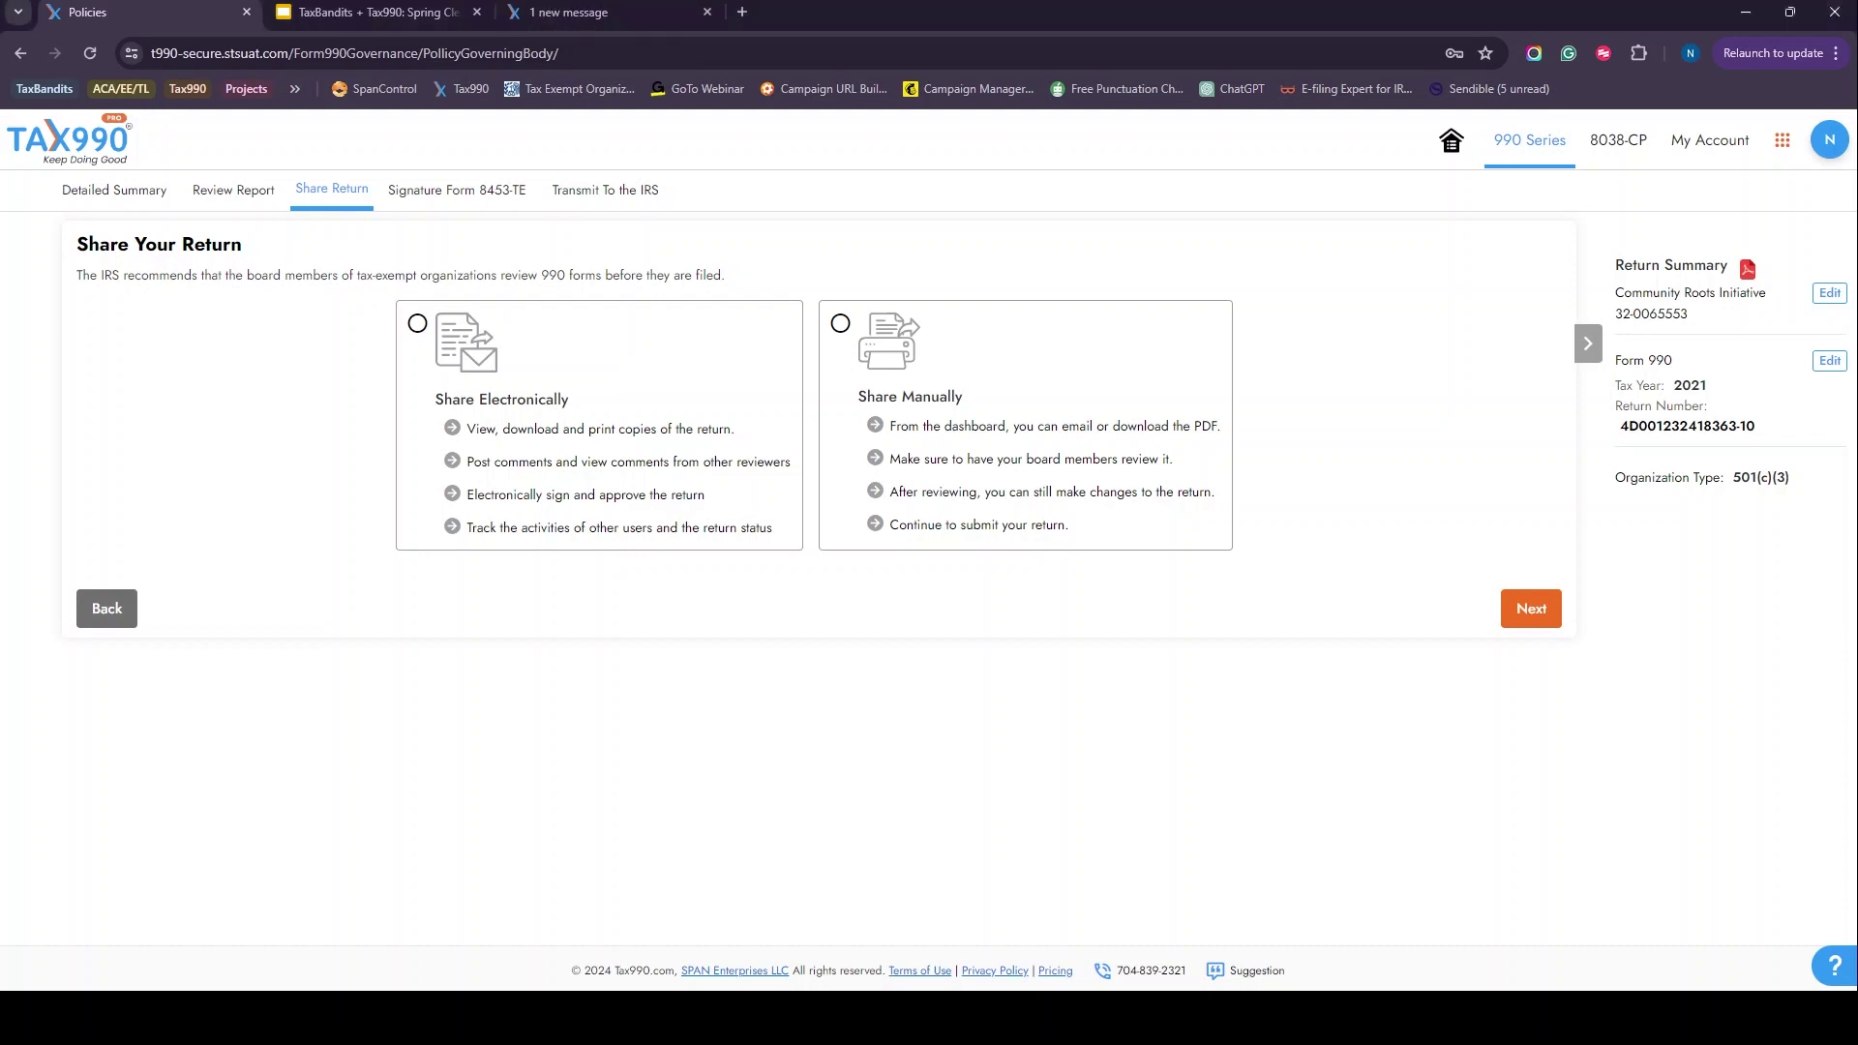
Step: Look at the Share Electronically option and its form for adding a reviewer or approver, and close the form without inviting anyone
click(565, 458)
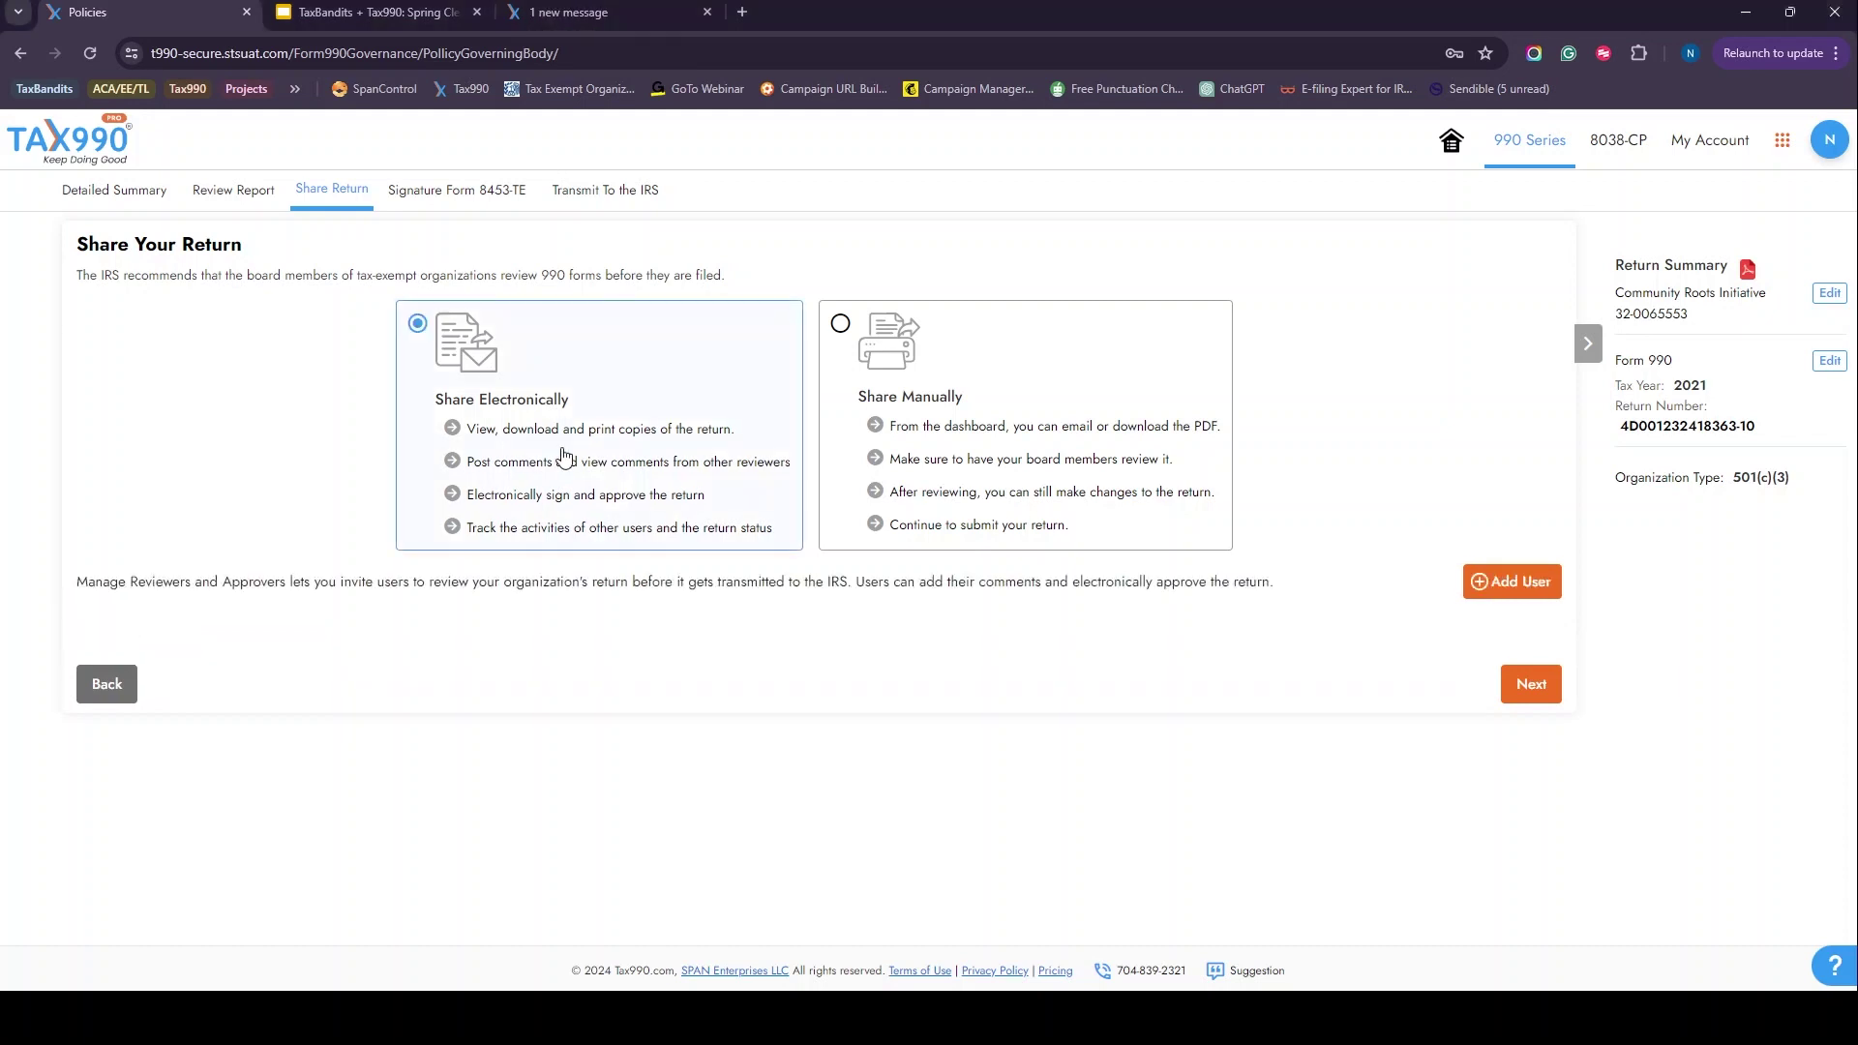
click(1522, 584)
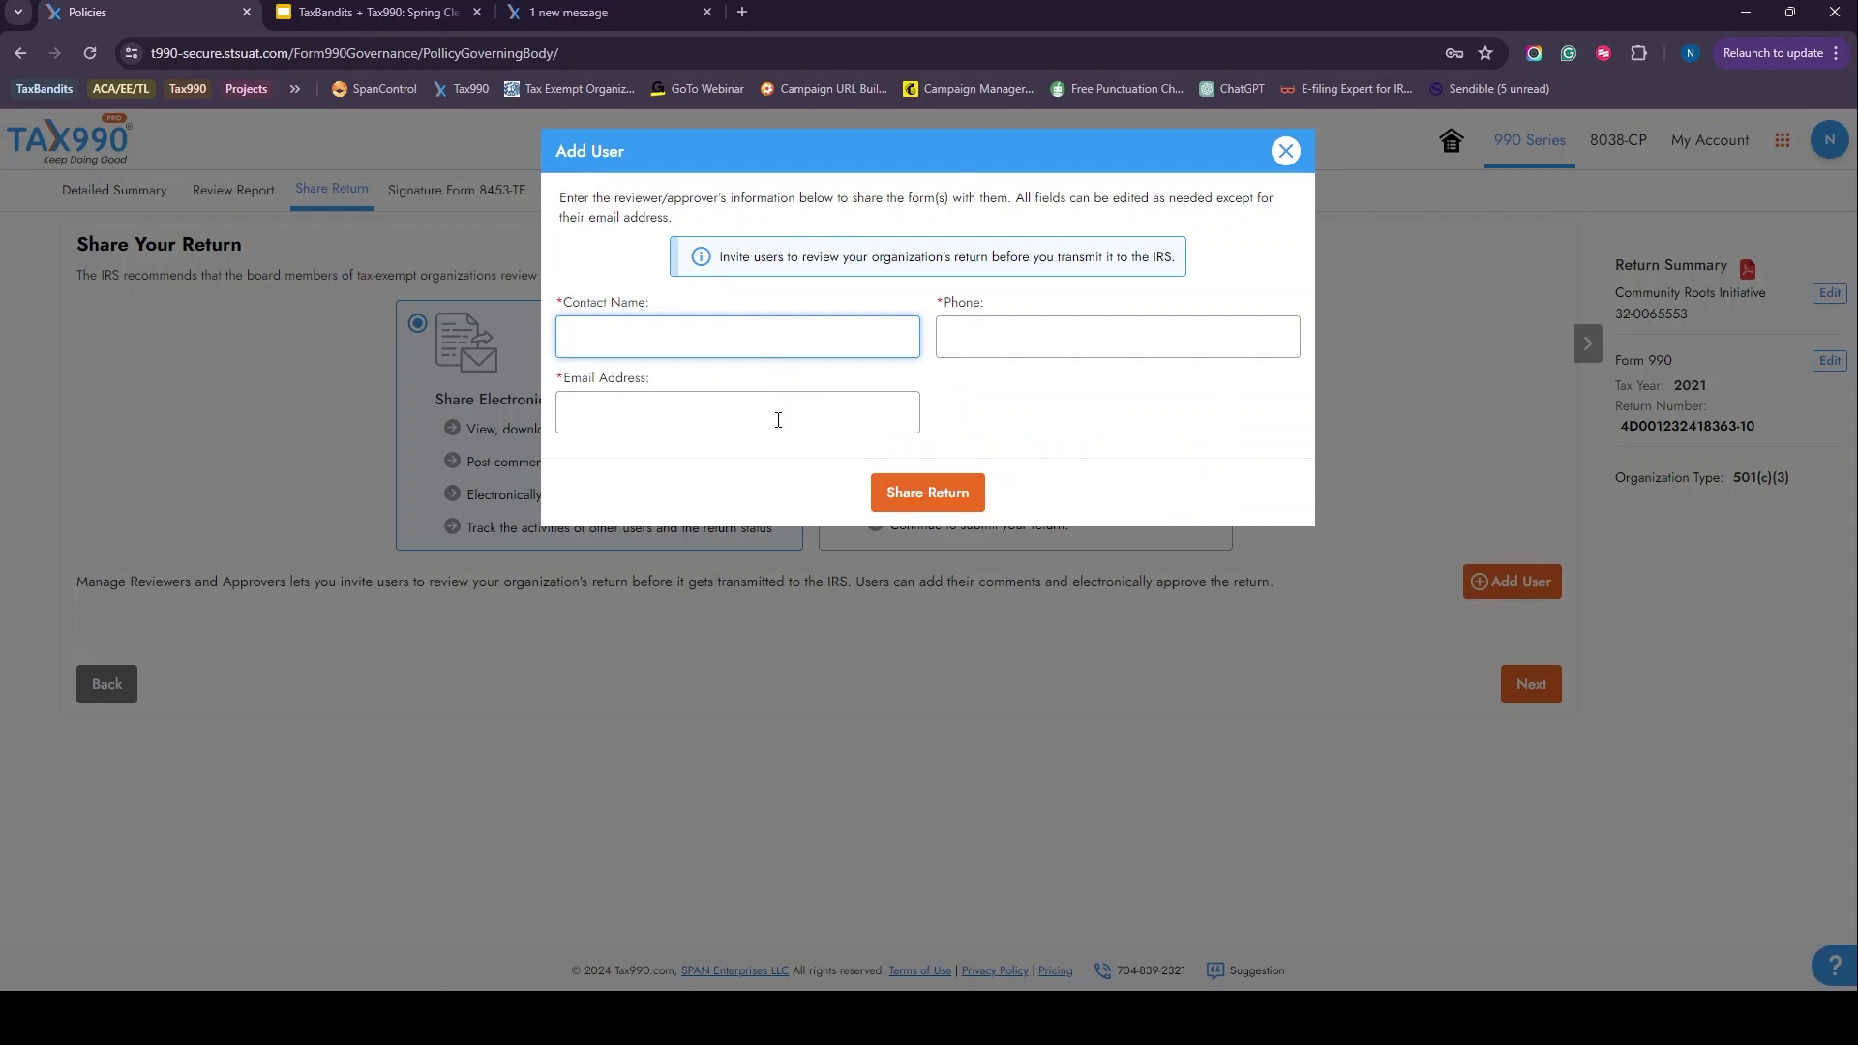
click(1286, 152)
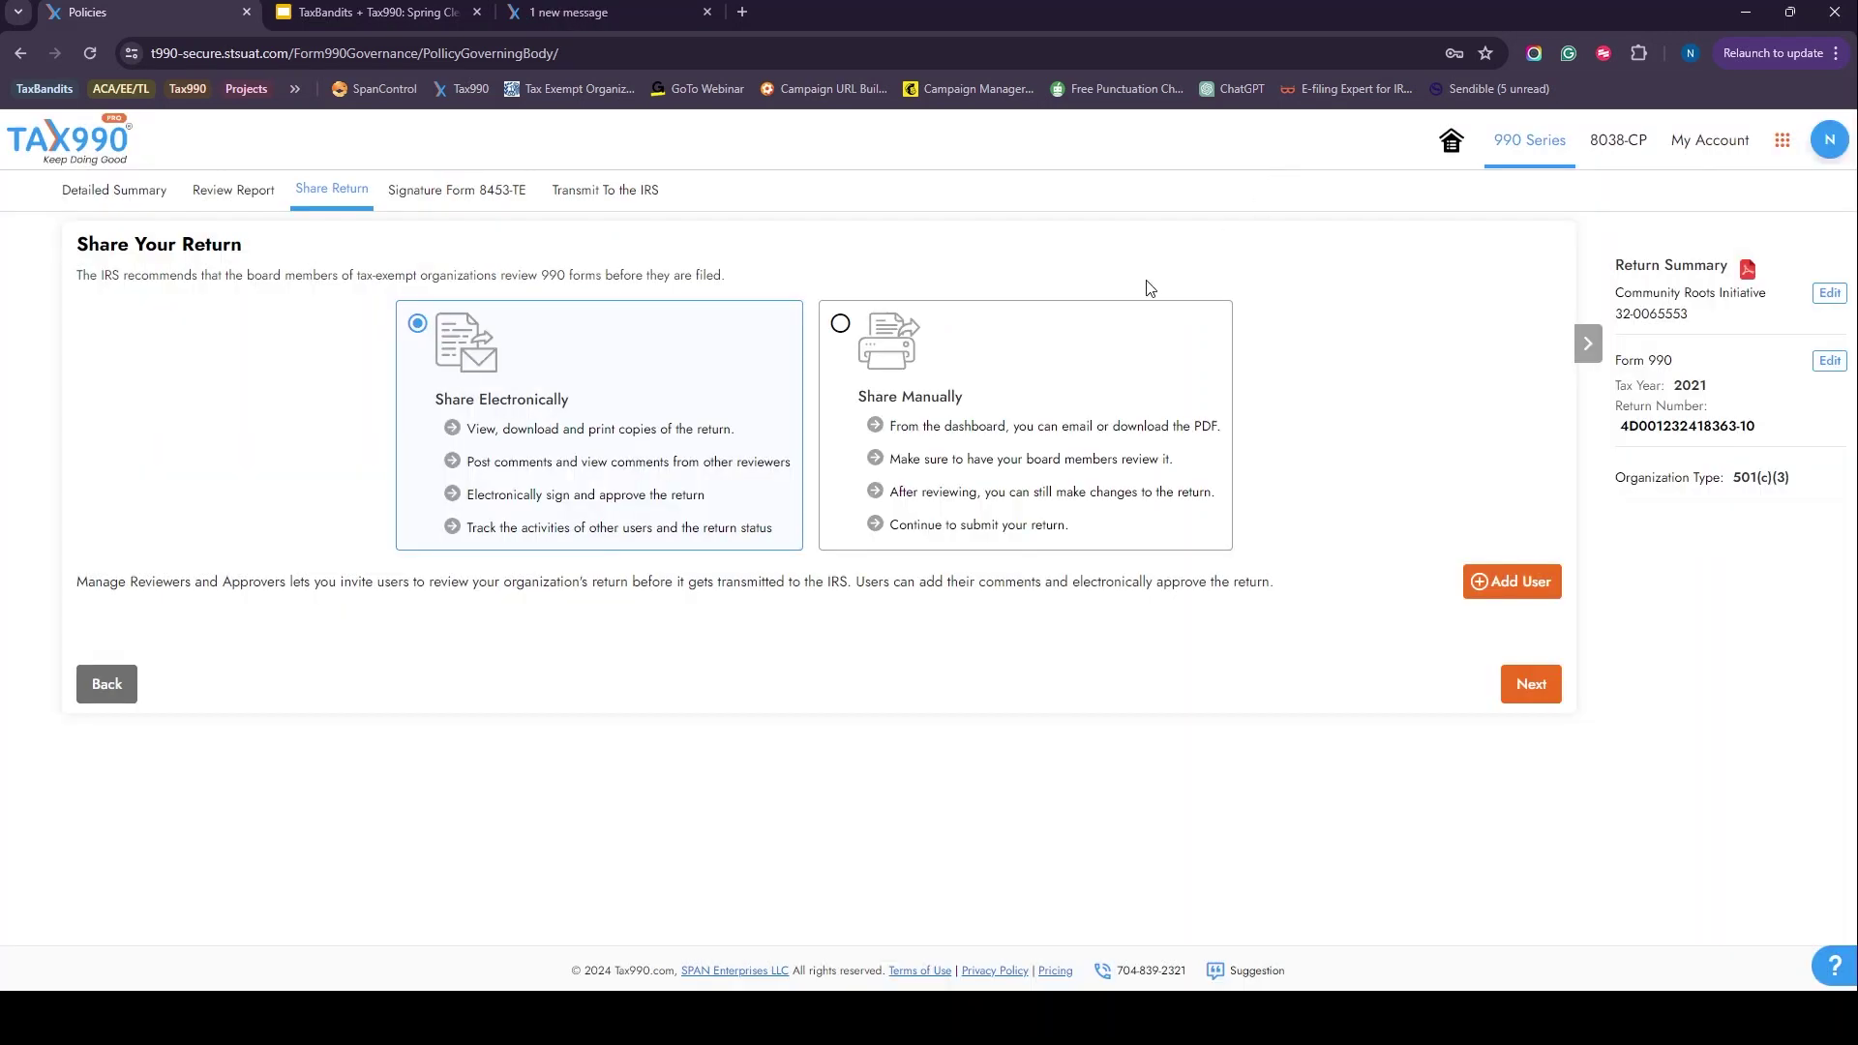
Step: Choose Share Manually for the board's review of the return and continue to Signature Form 8453-TE
click(1024, 383)
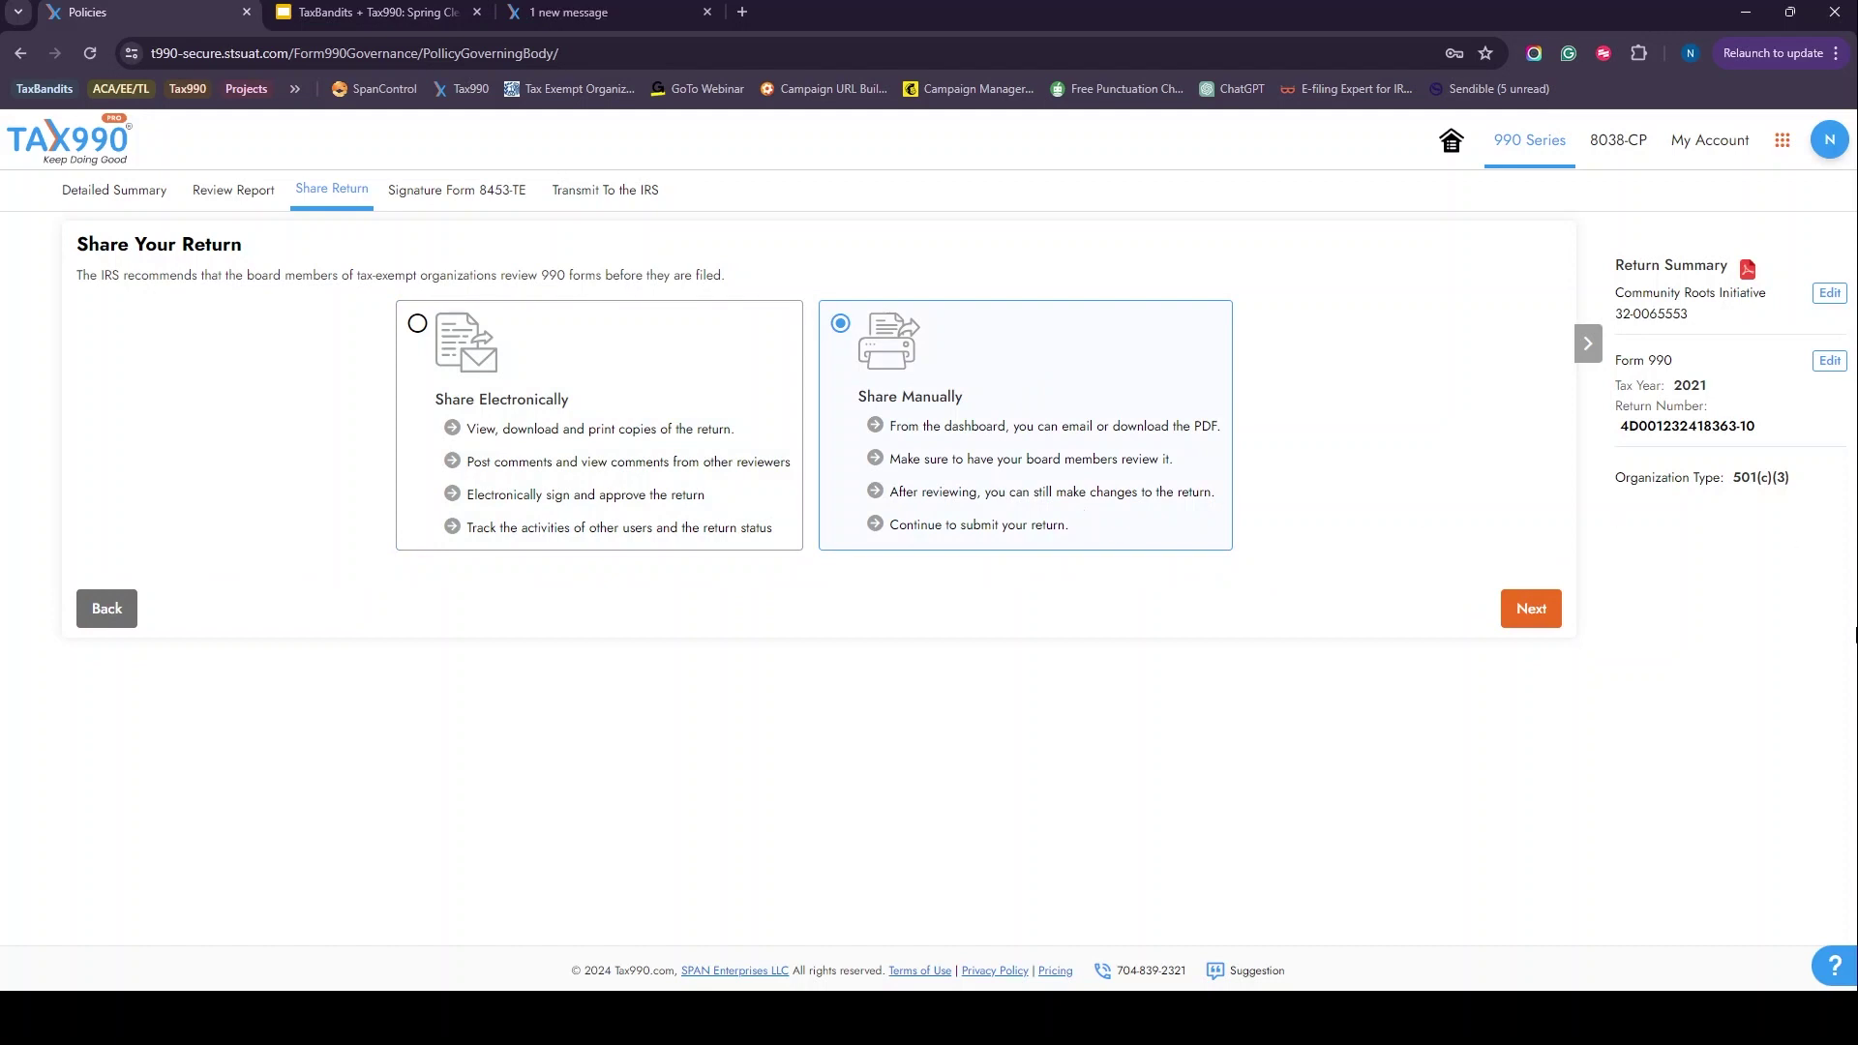
click(1534, 612)
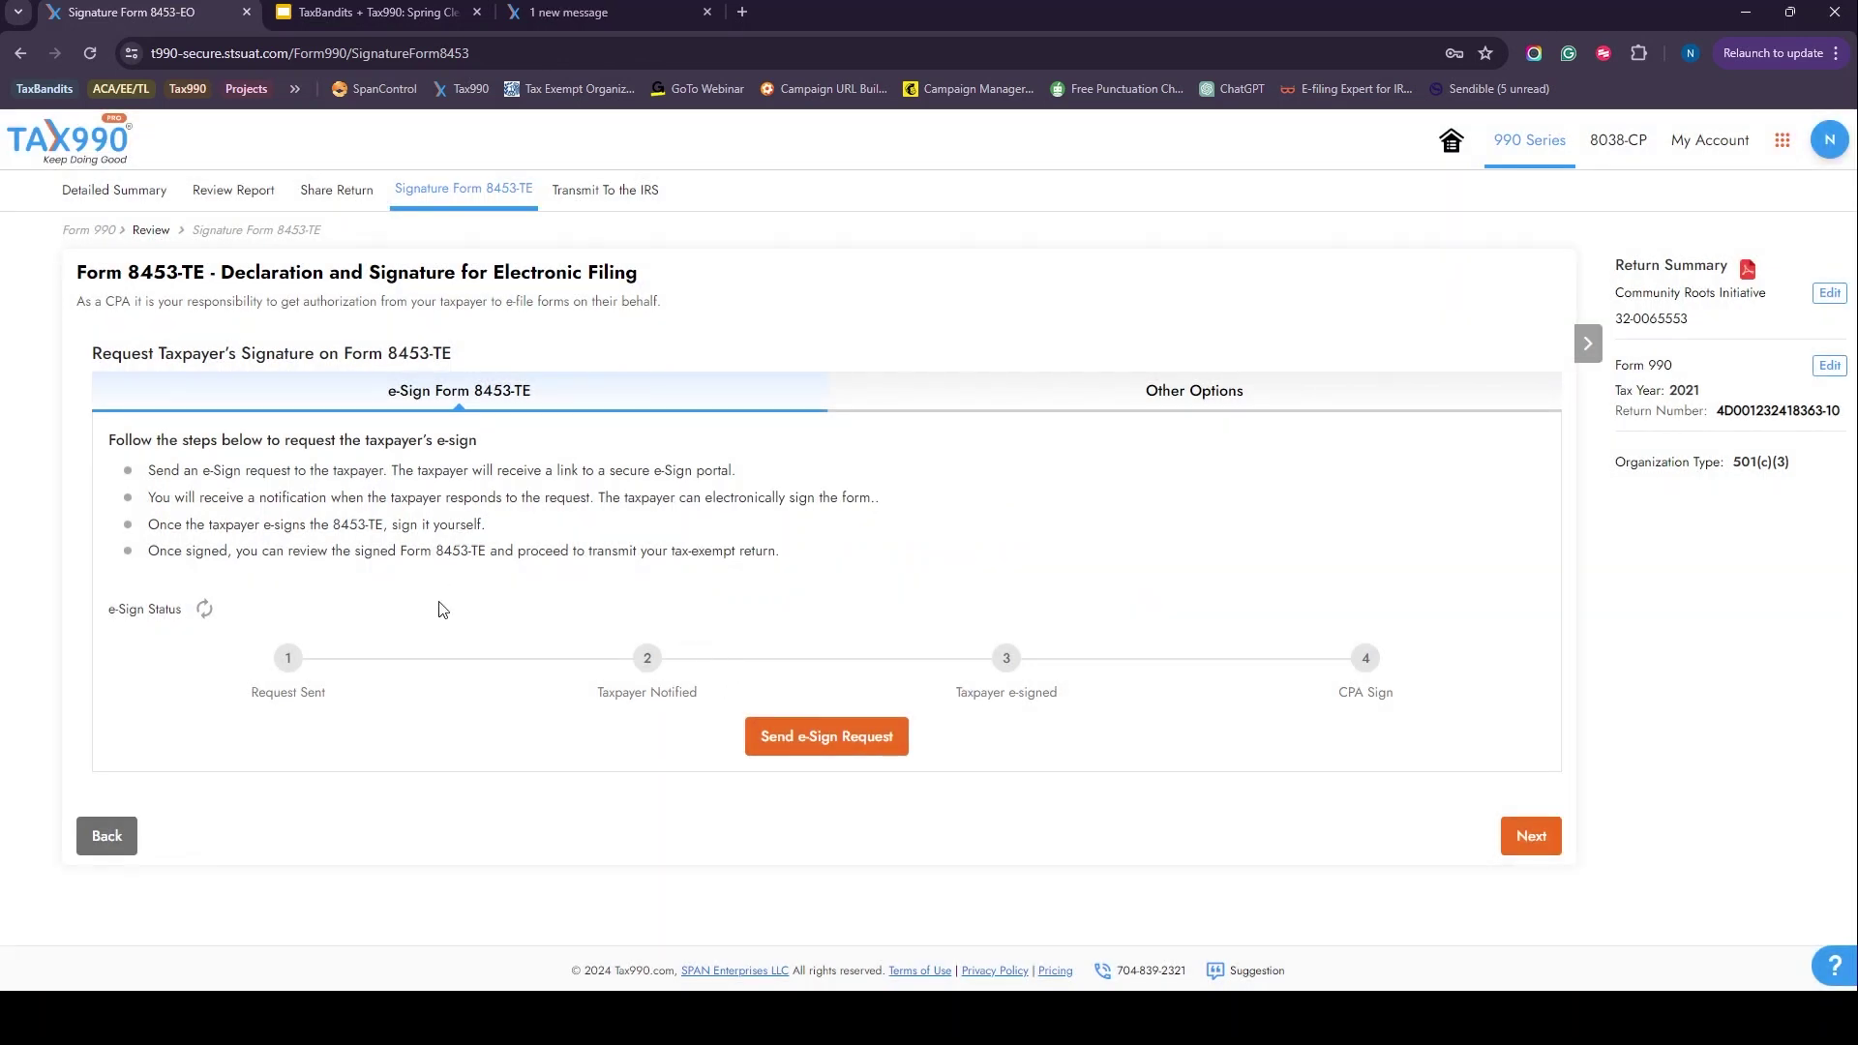
Step: Look at the email requesting the taxpayer's e-signature on Form 8453-TE, close it without sending, and return to the home dashboard
click(823, 747)
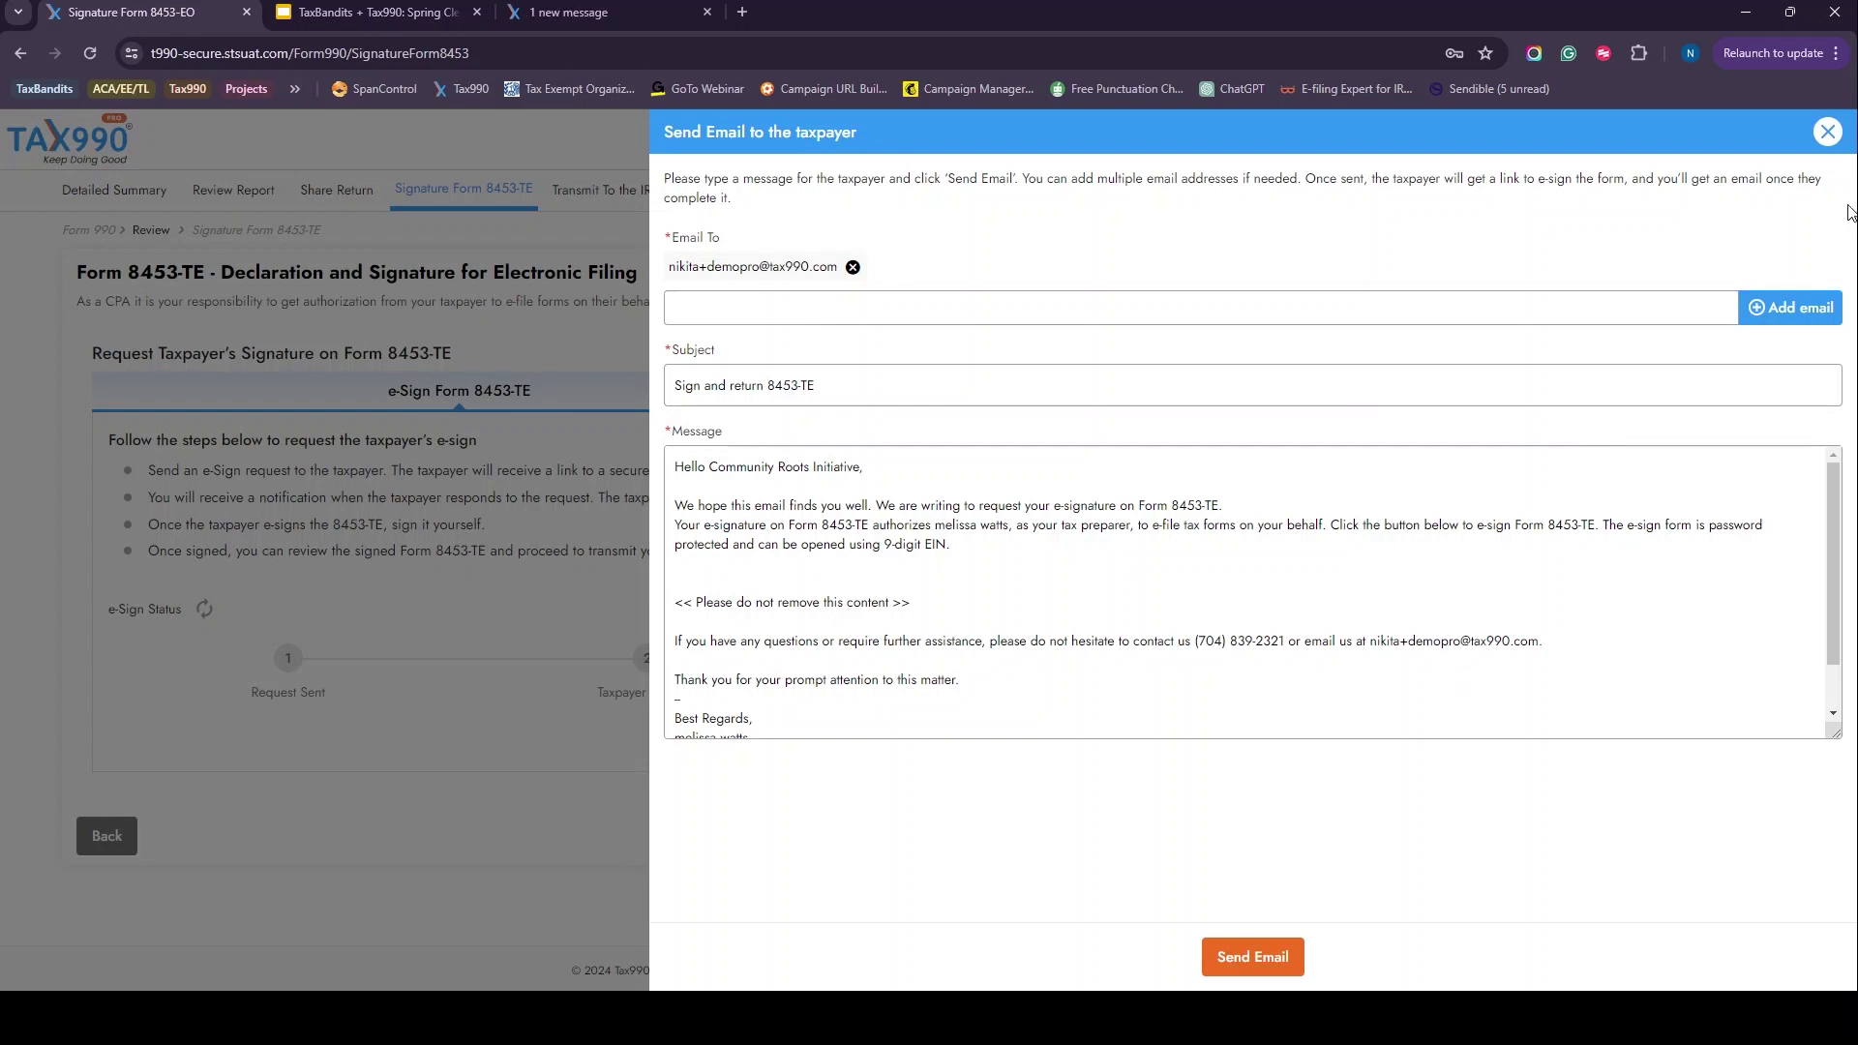
click(1827, 138)
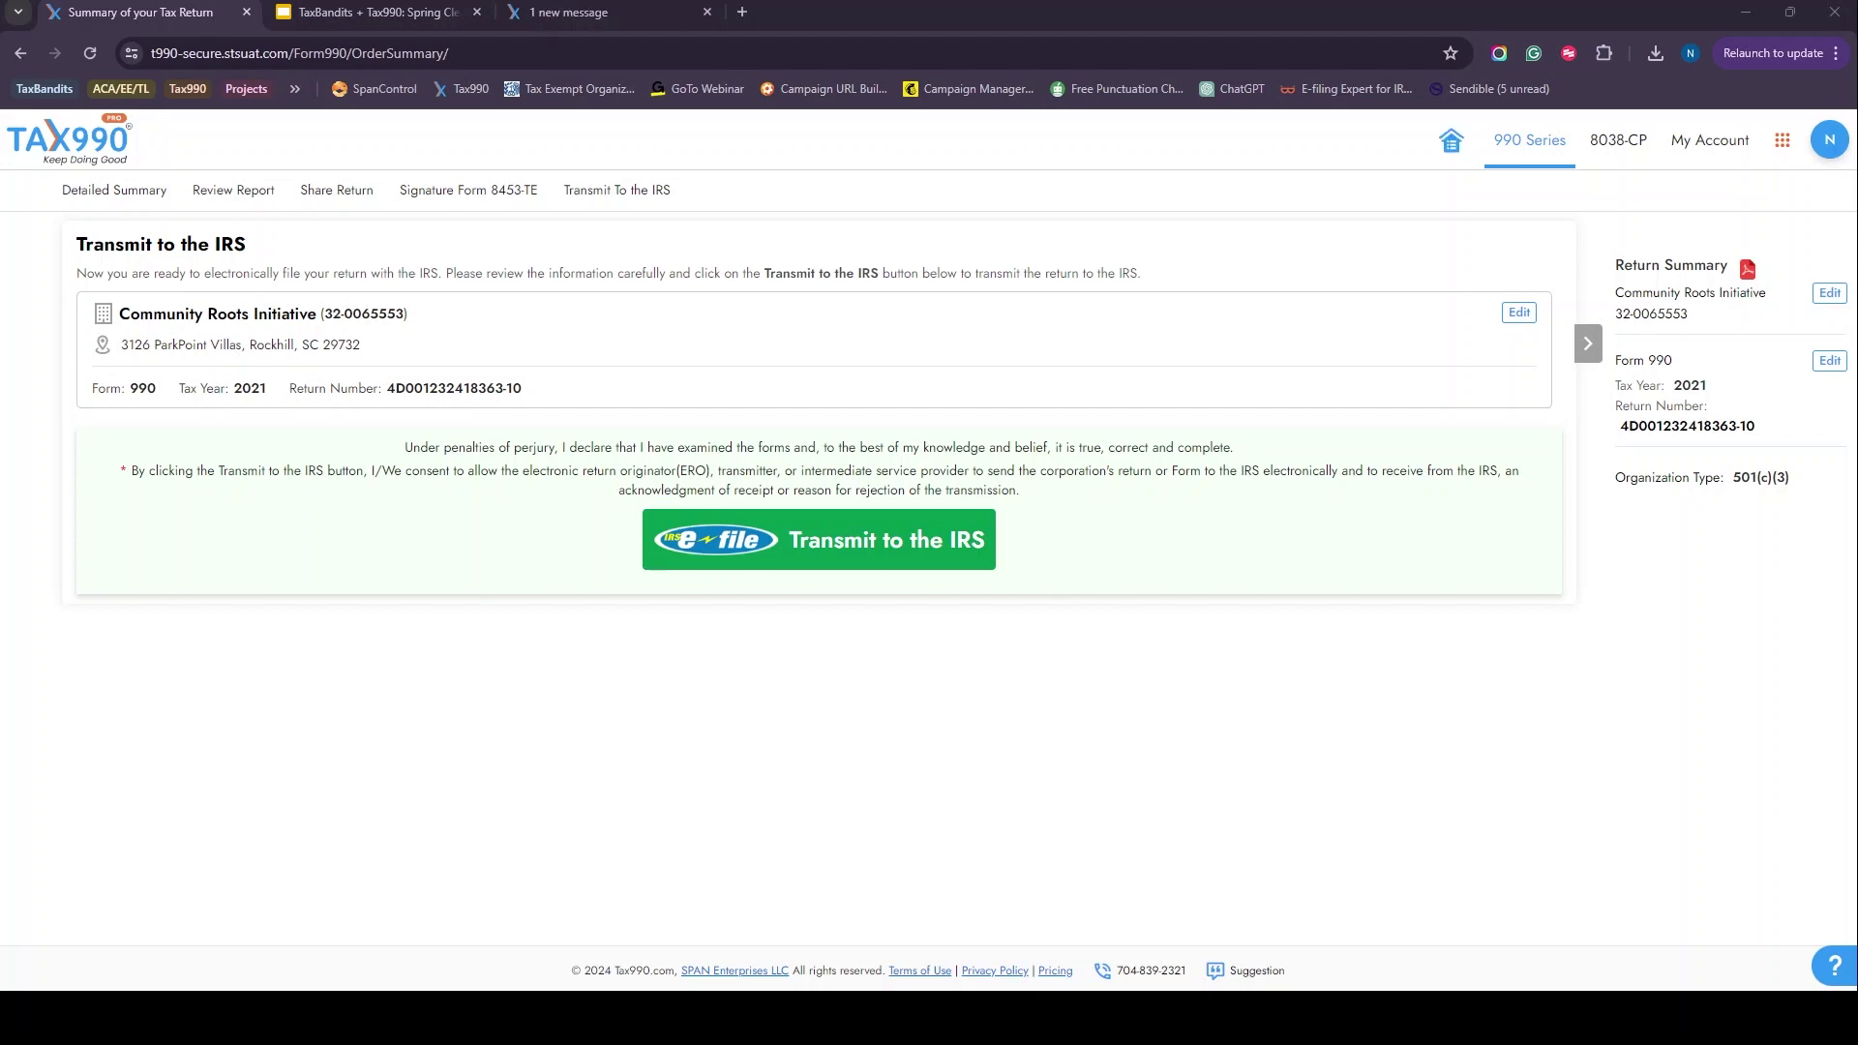
click(1451, 147)
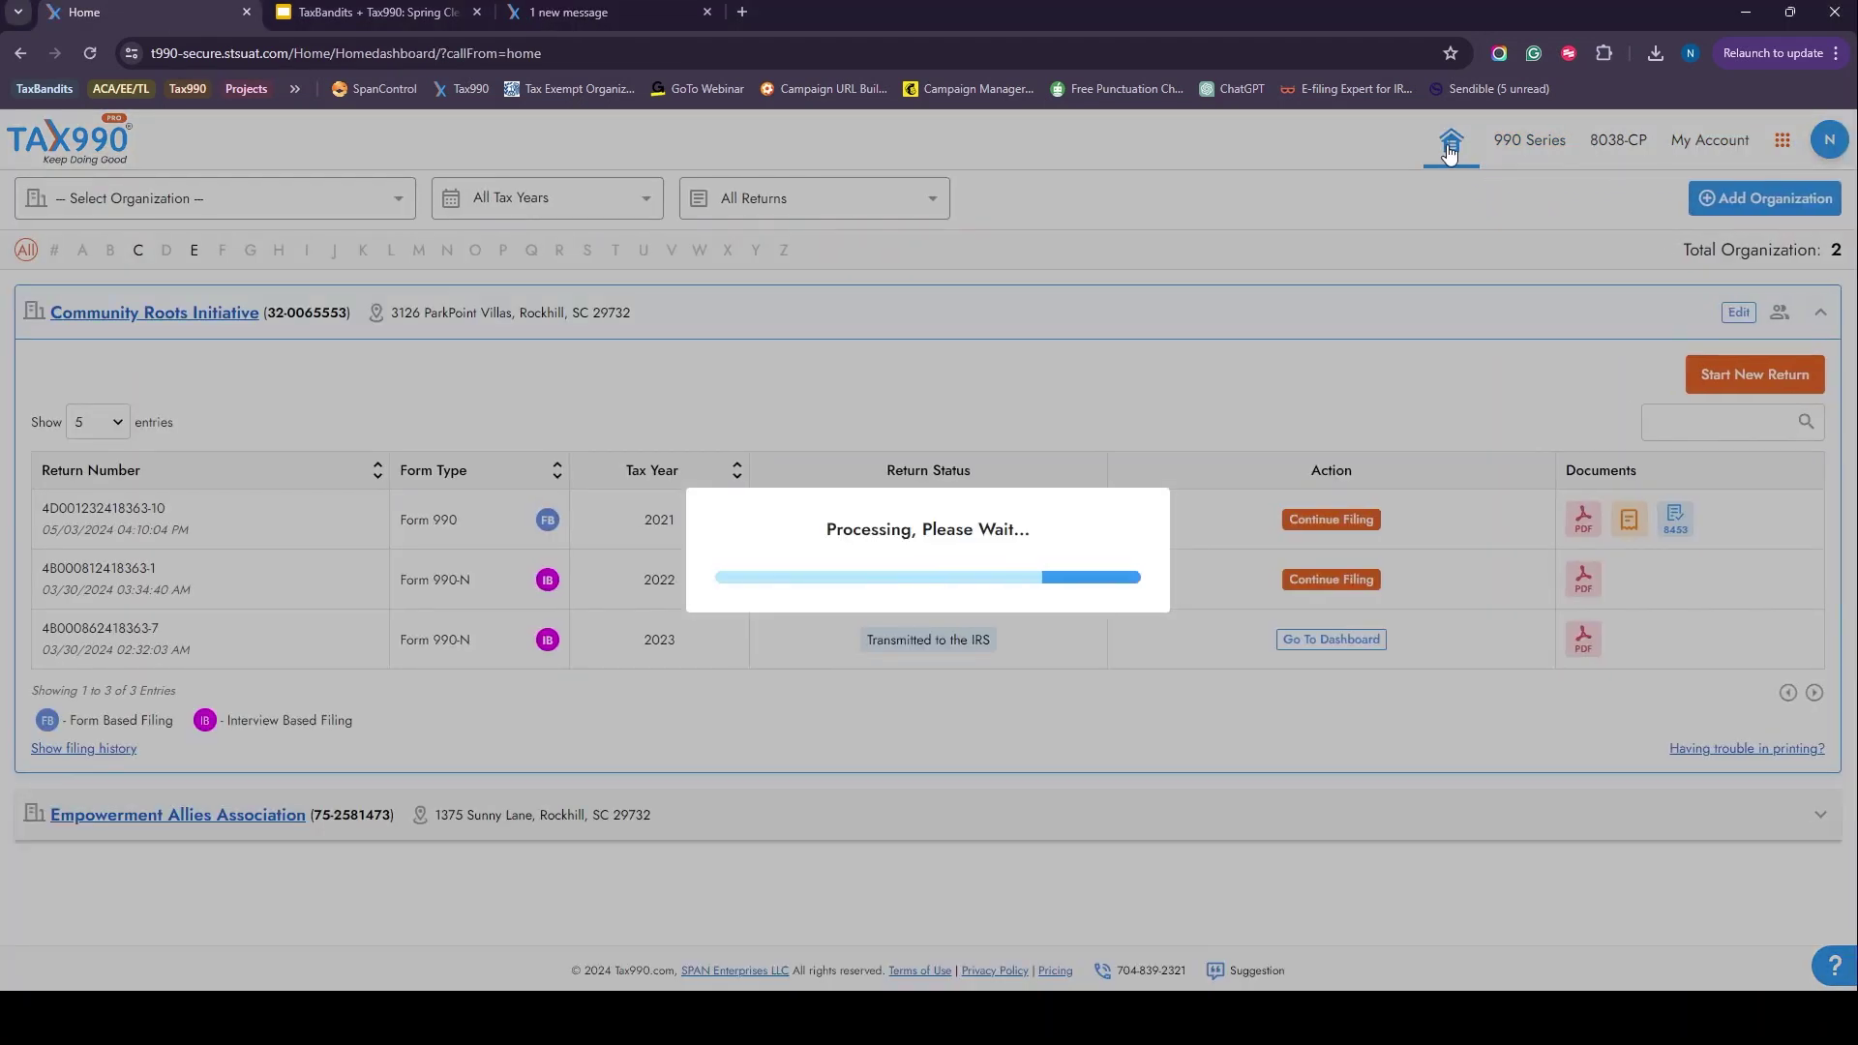